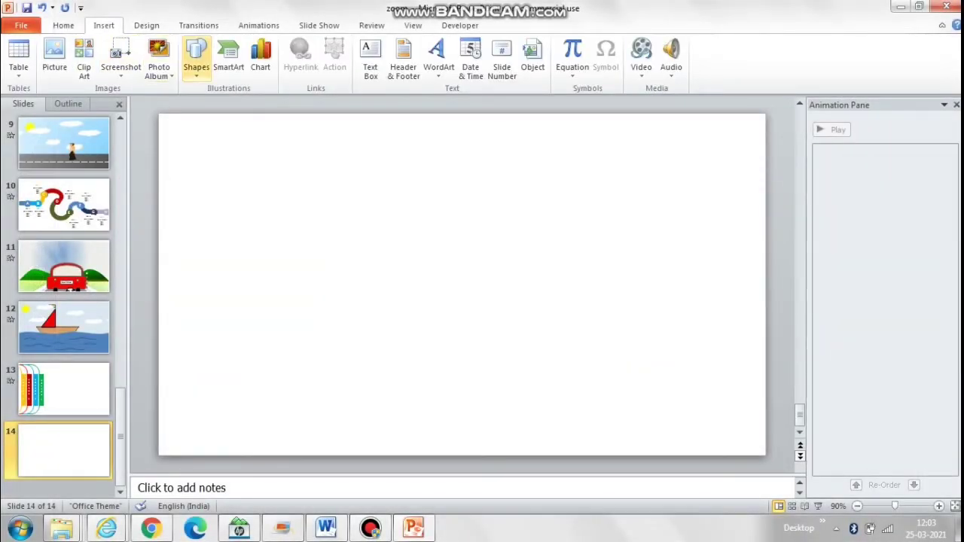
Step: Draw a rectangle covering the whole of slide 14 and fill it white
{"action": "left_click", "coordinate": [195, 60]}
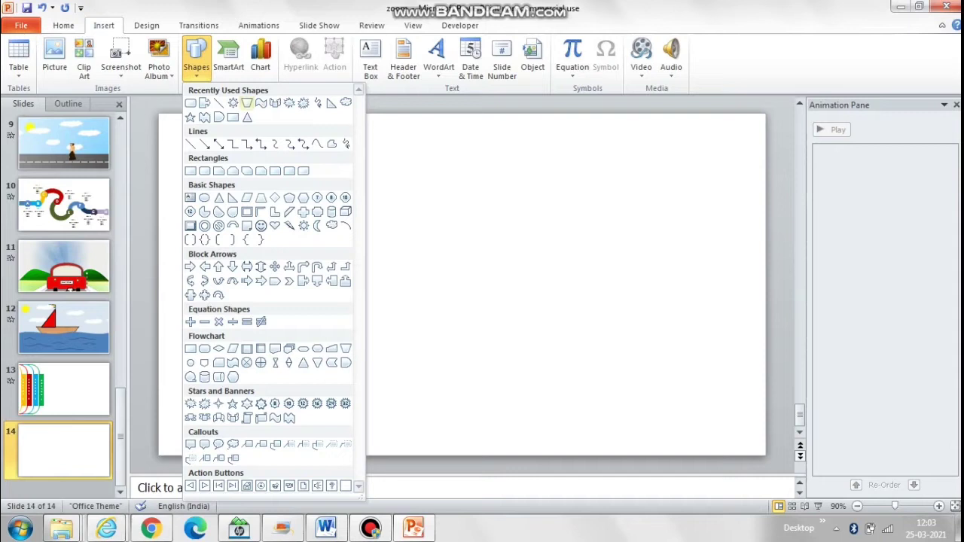
{"action": "left_click", "coordinate": [233, 116]}
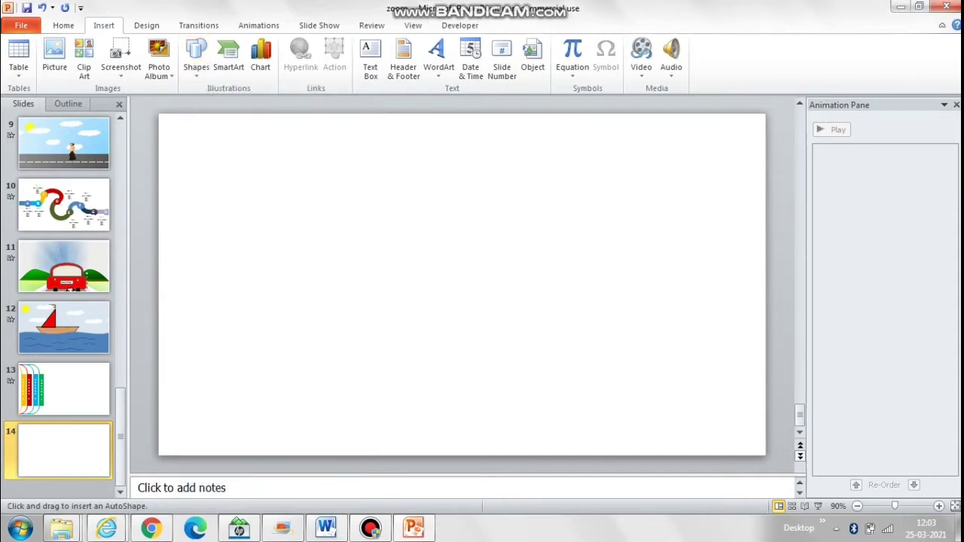
{"action": "left_click_drag", "start_coordinate": [159, 114], "coordinate": [765, 456]}
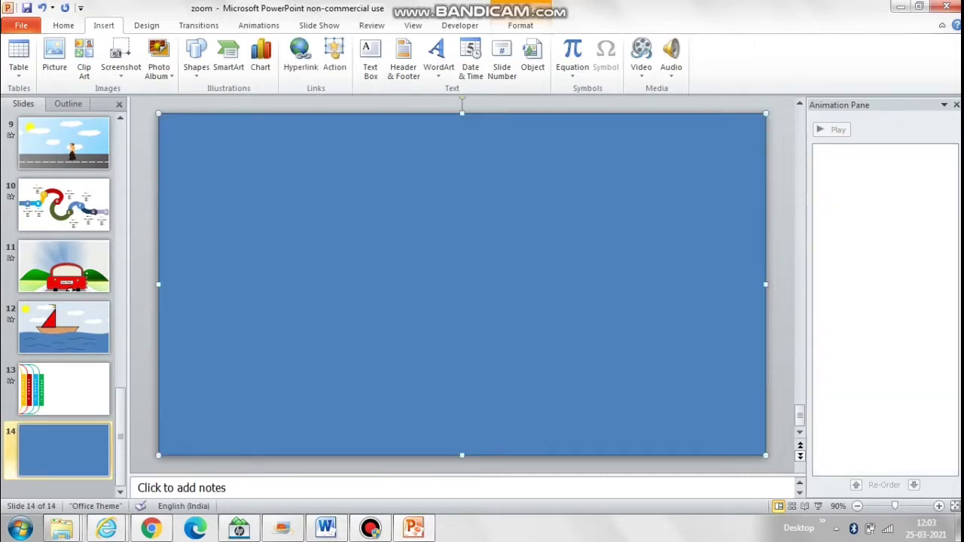
{"action": "left_click", "coordinate": [63, 24]}
{"action": "left_click", "coordinate": [750, 42]}
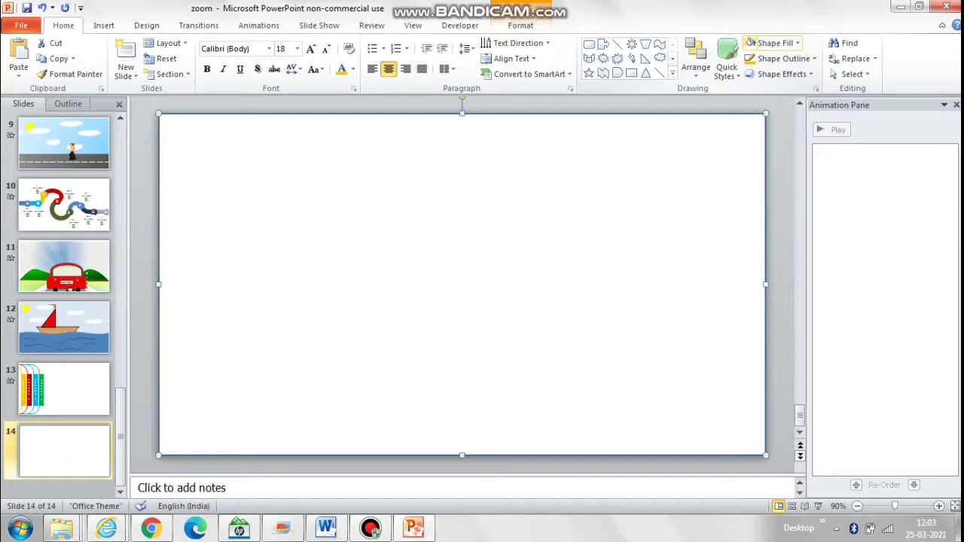
Step: Remove the white rectangle's outline and give it an outer shadow cast to the right
{"action": "left_click", "coordinate": [783, 58]}
{"action": "left_click", "coordinate": [770, 174]}
{"action": "left_click", "coordinate": [781, 74]}
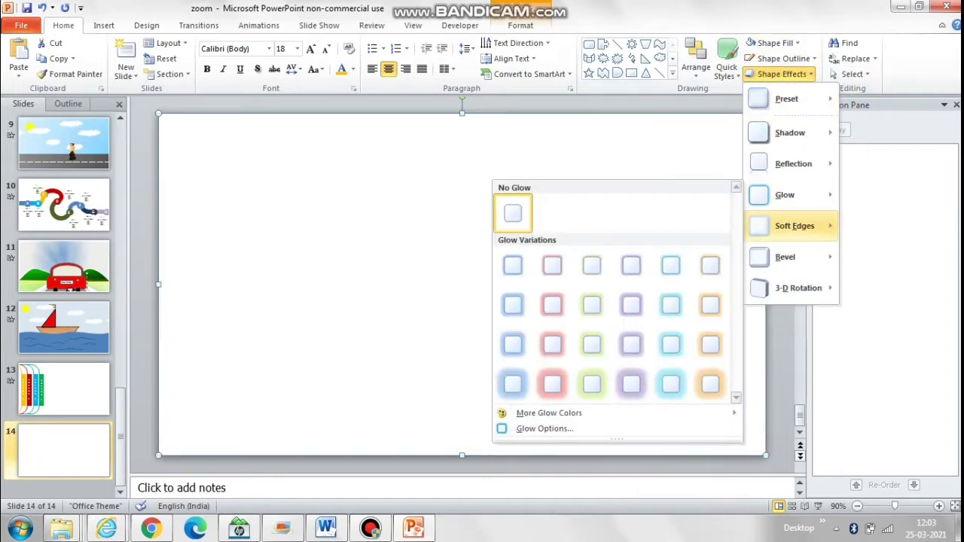
{"action": "mouse_move", "coordinate": [791, 132]}
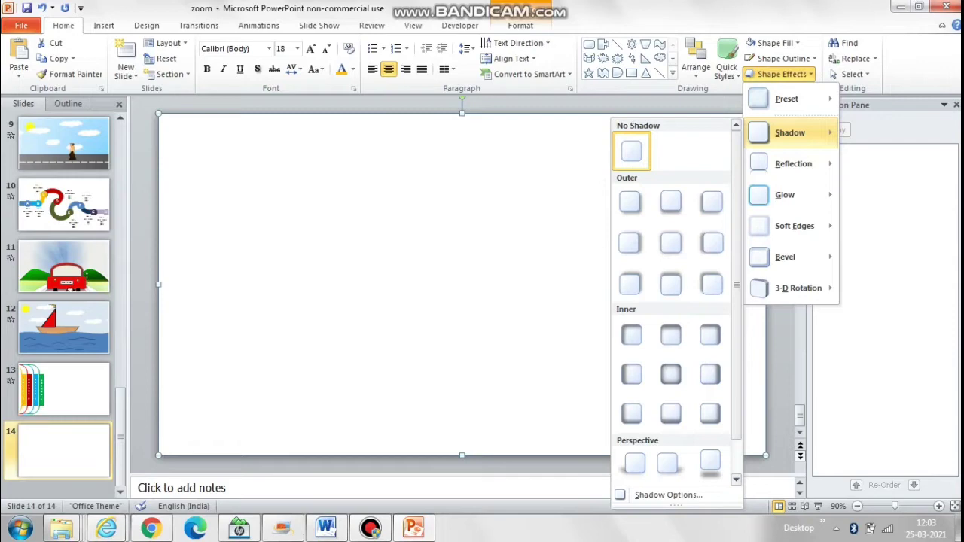
{"action": "left_click", "coordinate": [629, 241]}
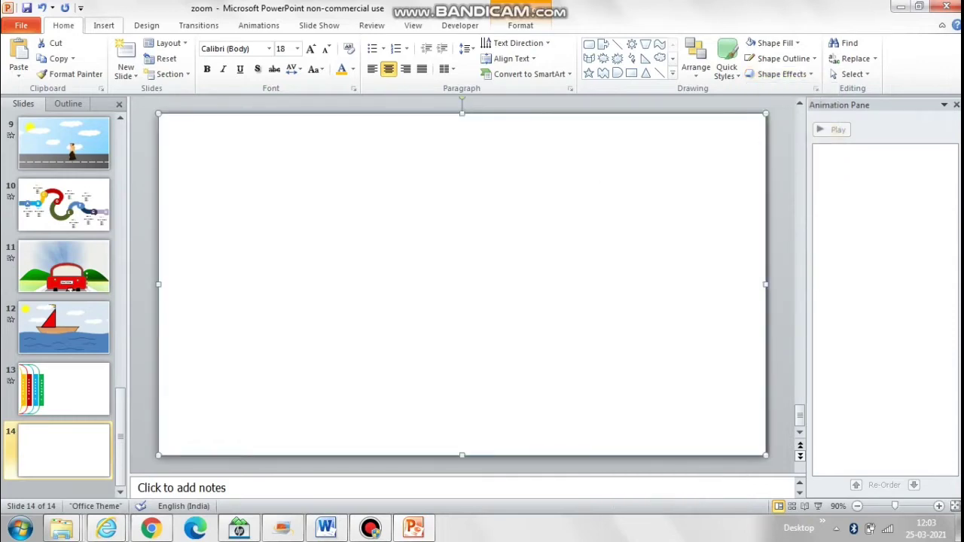
Step: Draw a narrow trapezoid, rotate it upright and place its long side against the slide's right edge
{"action": "left_click", "coordinate": [104, 25]}
{"action": "left_click", "coordinate": [196, 56]}
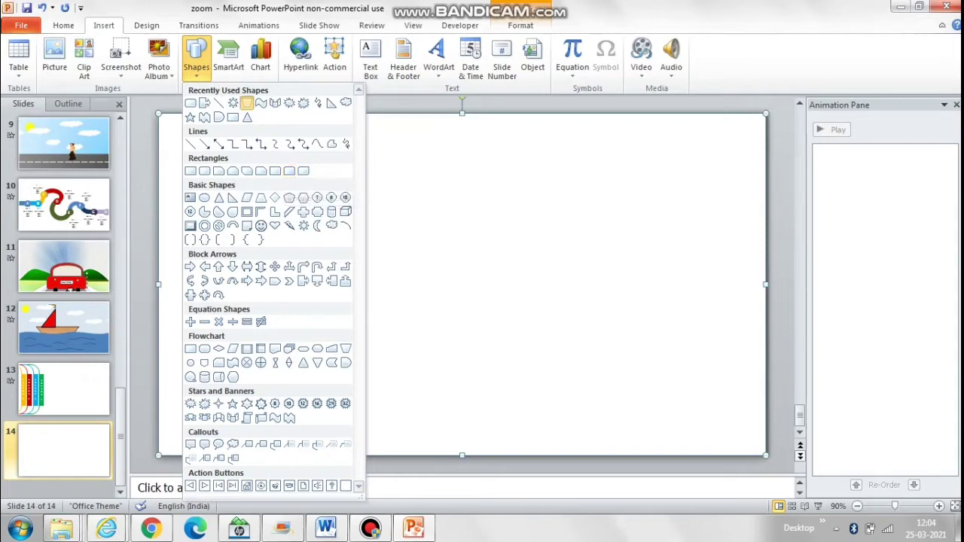
{"action": "left_click", "coordinate": [289, 171]}
{"action": "left_click_drag", "start_coordinate": [681, 206], "coordinate": [794, 226]}
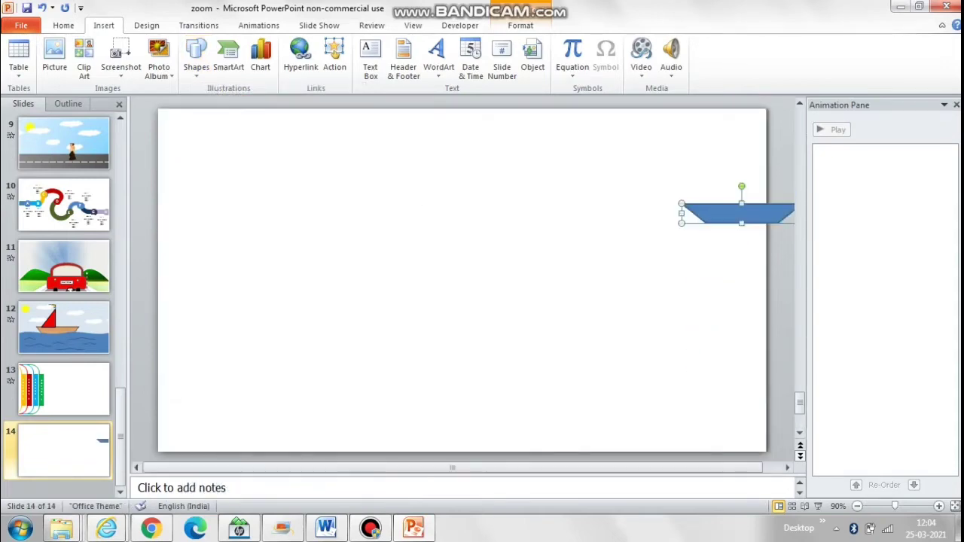
{"action": "left_click_drag", "start_coordinate": [740, 188], "coordinate": [756, 247]}
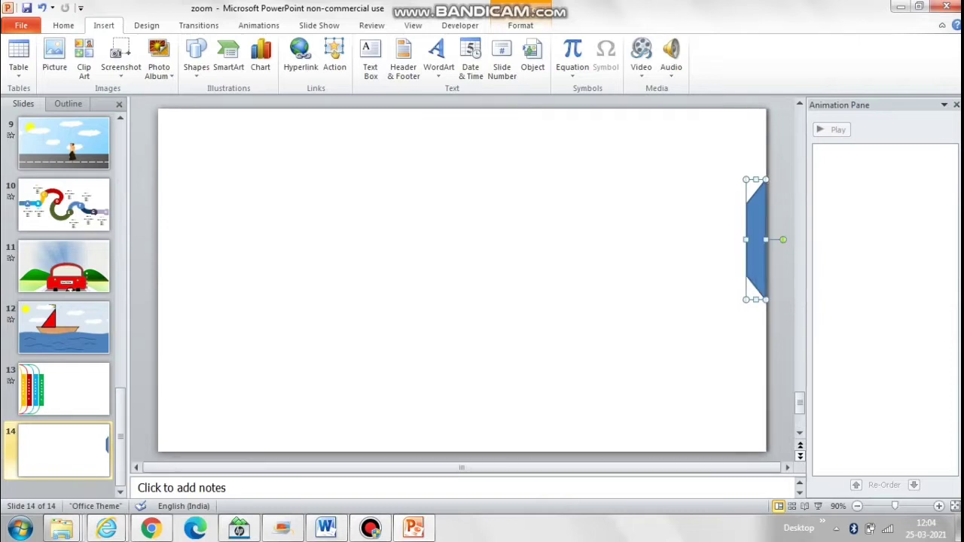
Step: Resize the upright trapezoid into a taller, narrow tab along the slide's right edge
{"action": "left_click_drag", "start_coordinate": [755, 298], "coordinate": [755, 361]}
{"action": "left_click_drag", "start_coordinate": [745, 271], "coordinate": [734, 270]}
{"action": "left_click_drag", "start_coordinate": [750, 362], "coordinate": [749, 376]}
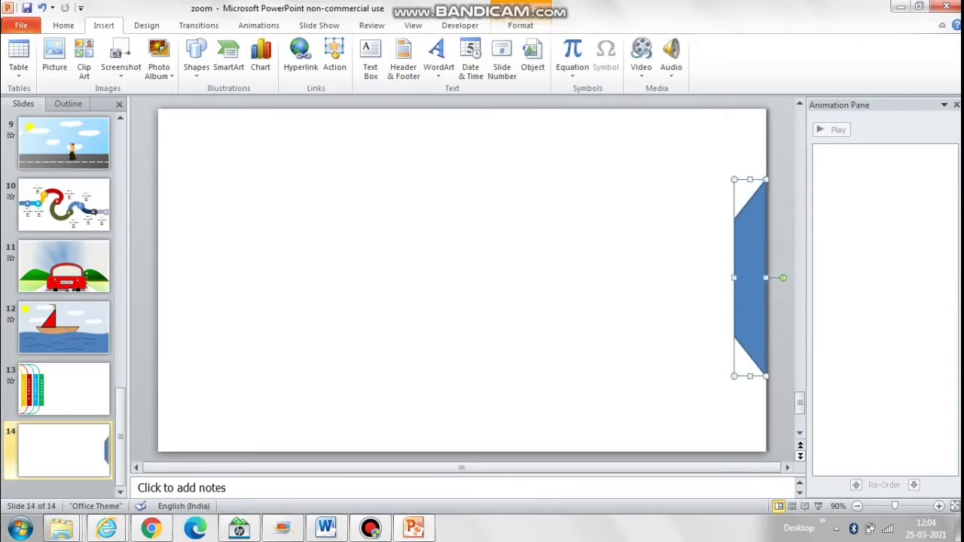
{"action": "left_click_drag", "start_coordinate": [735, 278], "coordinate": [744, 278]}
Step: Label the trapezoid tab "AGENDA 1"
{"action": "type", "text": "ag"}
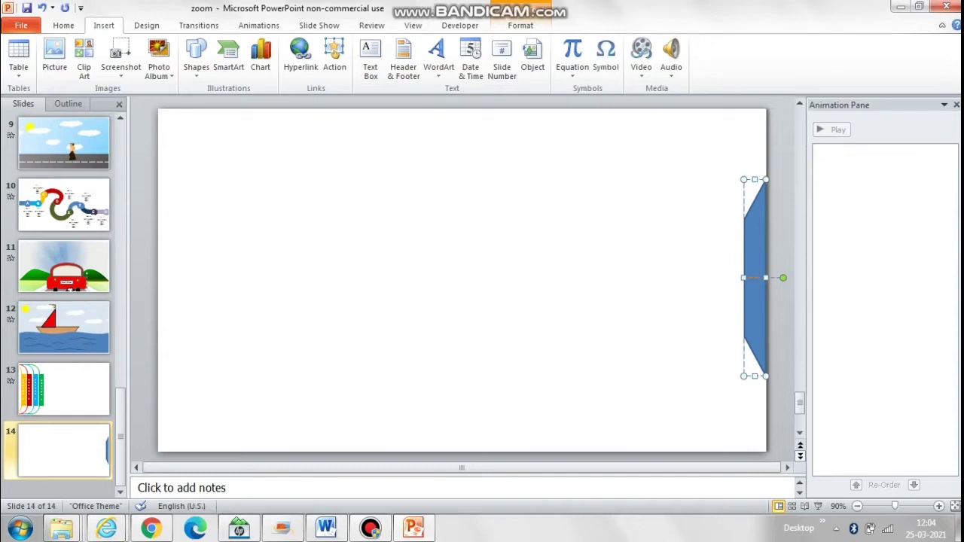
{"action": "key", "text": "alt+shift"}
{"action": "key", "text": "Caps_Lock"}
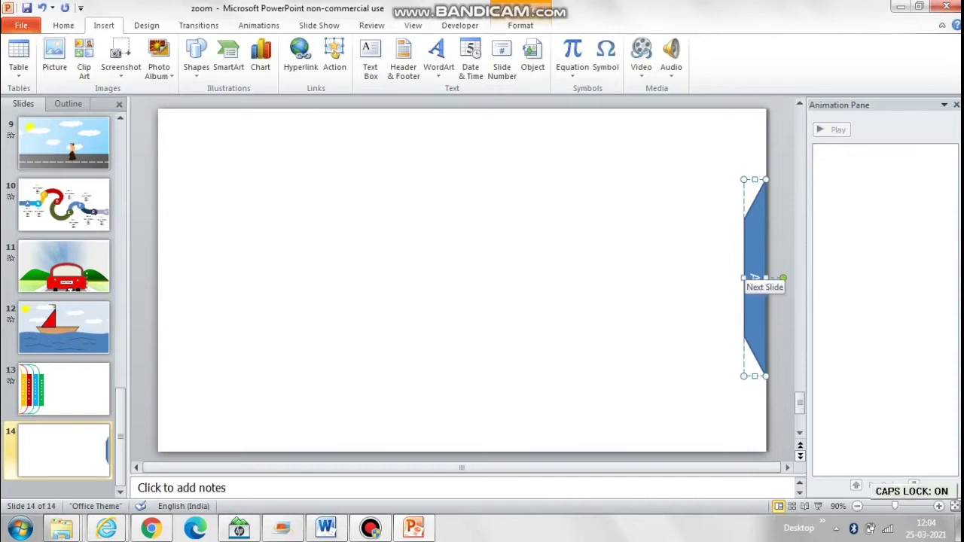
{"action": "type", "text": "AGENDA 1"}
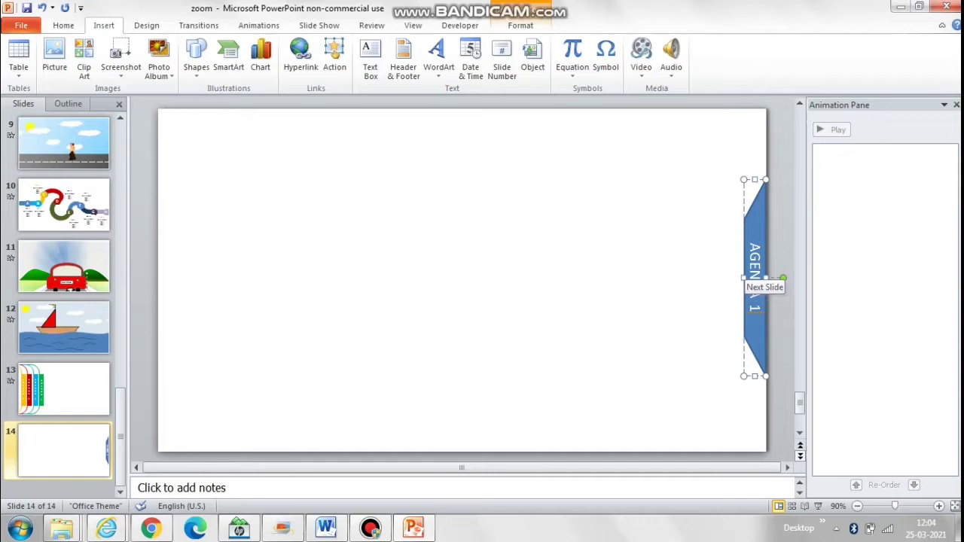
{"action": "key", "text": "Escape"}
{"action": "key", "text": "Escape"}
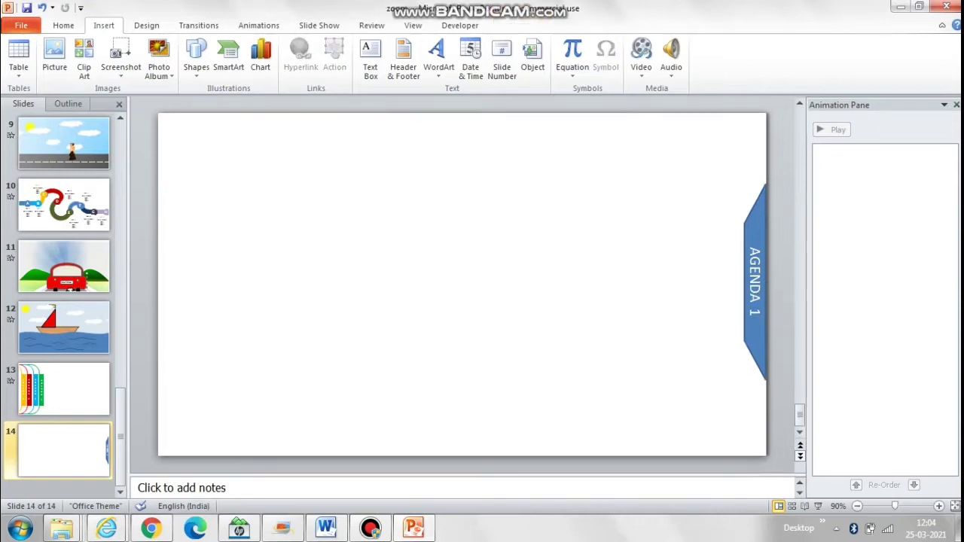
Step: Group the white page rectangle with the AGENDA 1 tab
{"action": "key", "text": "ctrl+a"}
{"action": "right_click", "coordinate": [704, 148]}
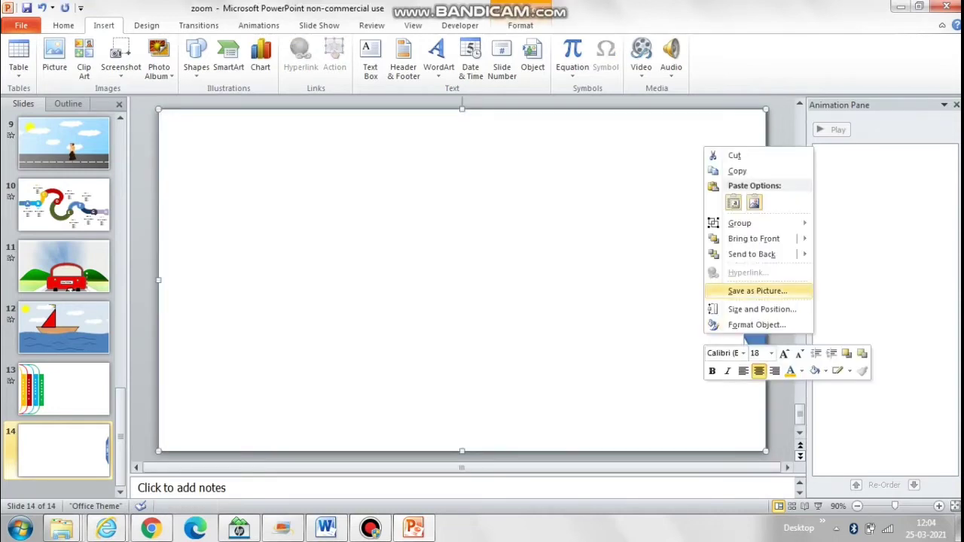
{"action": "mouse_move", "coordinate": [739, 223]}
{"action": "left_click", "coordinate": [847, 224]}
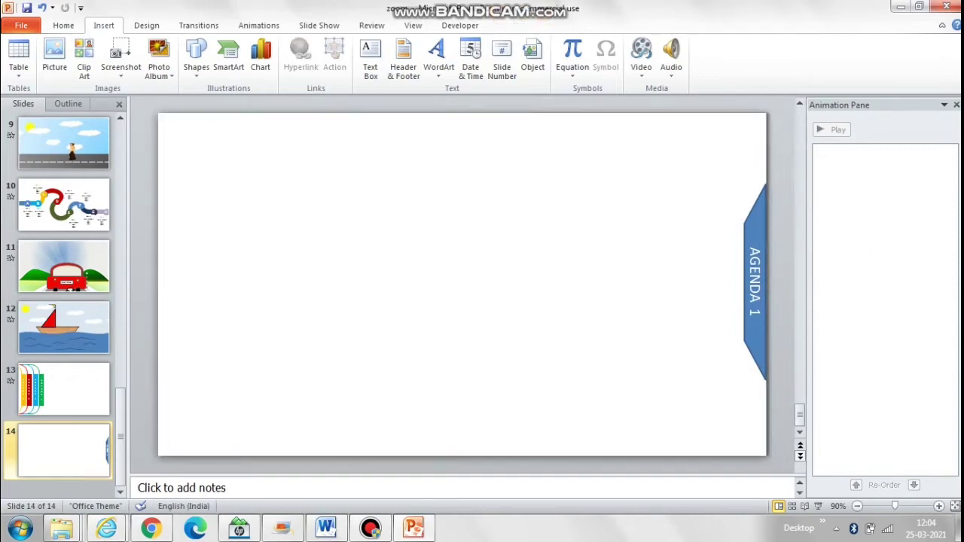
Step: Paste a copy of the AGENDA 1 page group and move it left so both tabs show side by side at equal height
{"action": "key", "text": "ctrl+v"}
{"action": "key", "text": "Left"}
{"action": "key", "text": "Left"}
{"action": "key", "text": "Left"}
{"action": "key", "text": "Left"}
{"action": "key", "text": "Left"}
{"action": "key", "text": "Left"}
{"action": "key", "text": "Left"}
{"action": "key", "text": "Left"}
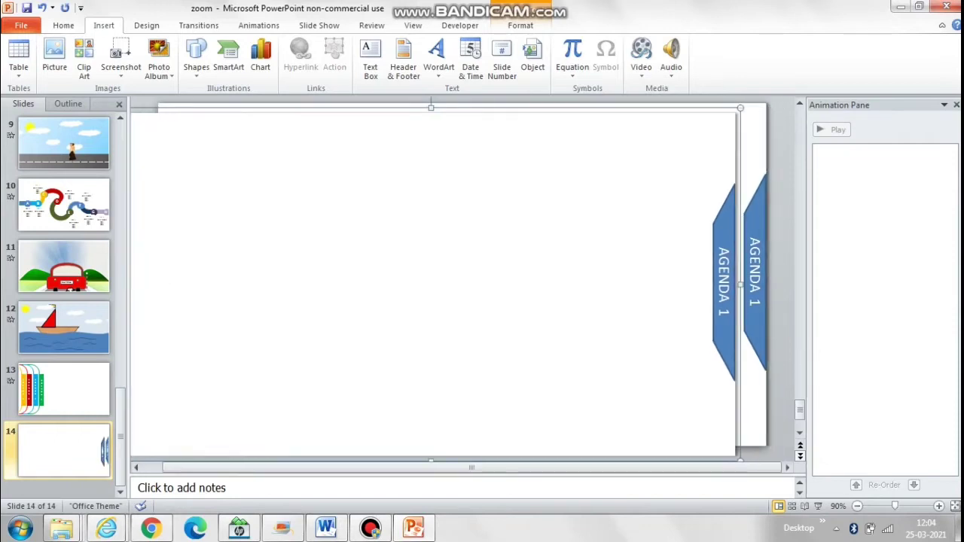
{"action": "key", "text": "Up"}
{"action": "key", "text": "Up"}
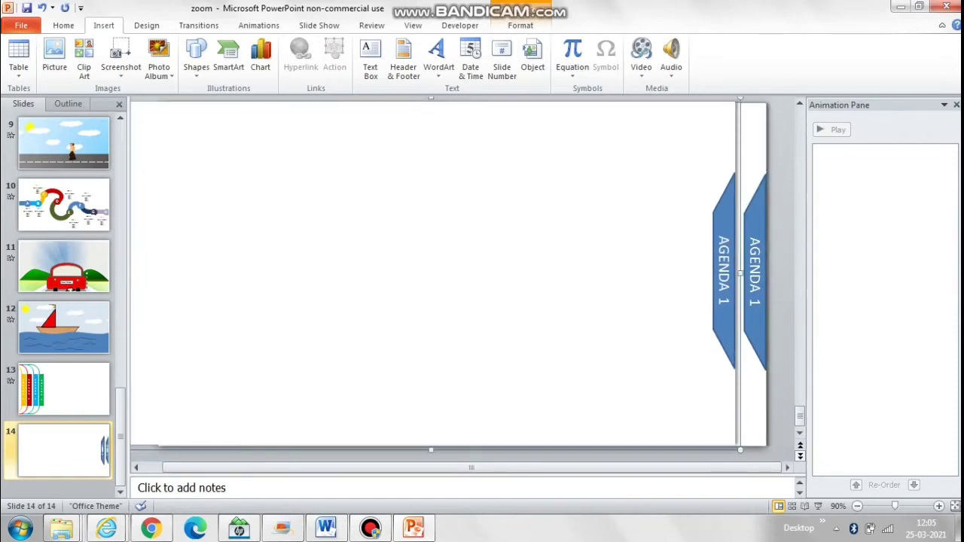
Step: Change the label on the copied tab to "AGENDA 2"
{"action": "left_click", "coordinate": [722, 271]}
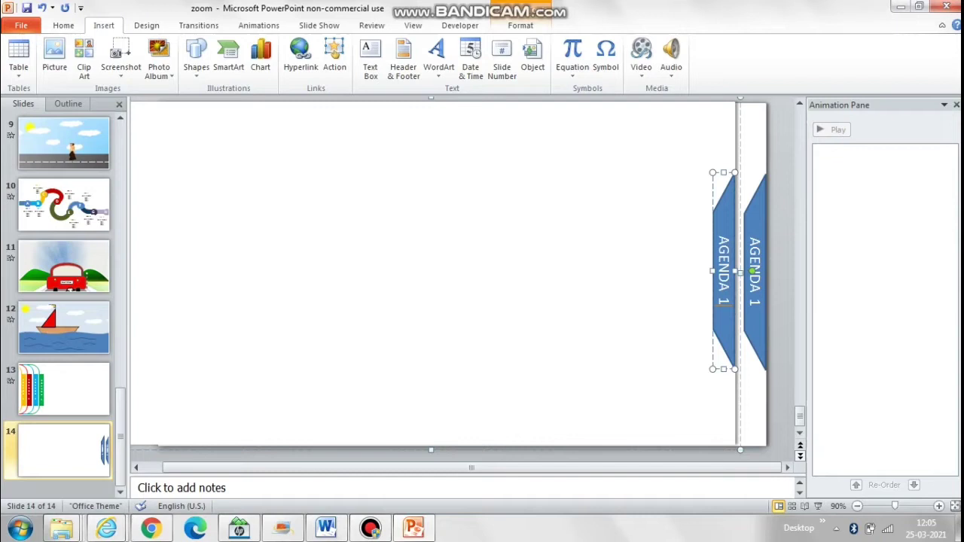
{"action": "key", "text": "BackSpace"}
{"action": "type", "text": "2"}
{"action": "key", "text": "Escape"}
{"action": "key", "text": "Escape"}
Step: Give the AGENDA 2 tab the standard orange for both its fill and its outline
{"action": "left_click", "coordinate": [722, 302]}
{"action": "left_click", "coordinate": [63, 25]}
{"action": "left_click", "coordinate": [751, 43]}
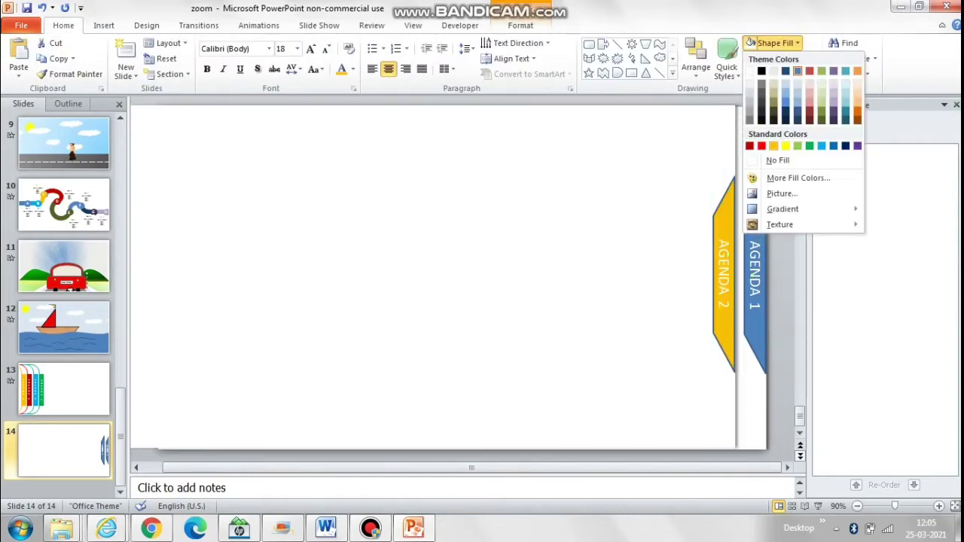
{"action": "left_click", "coordinate": [774, 145]}
{"action": "left_click", "coordinate": [783, 58]}
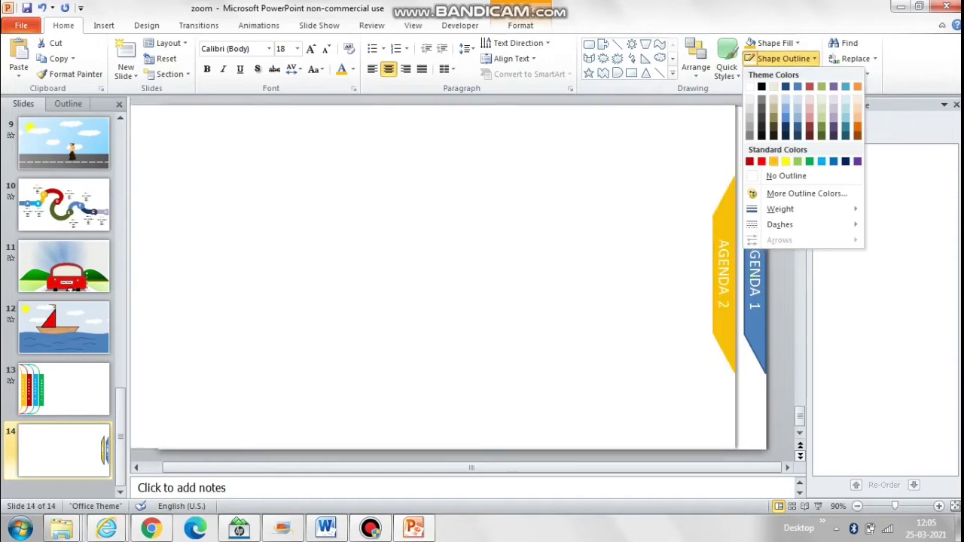
{"action": "key", "text": "Escape"}
Step: Set the outline of the AGENDA 1 page group to the standard blue
{"action": "left_click", "coordinate": [451, 271]}
{"action": "left_click", "coordinate": [783, 58]}
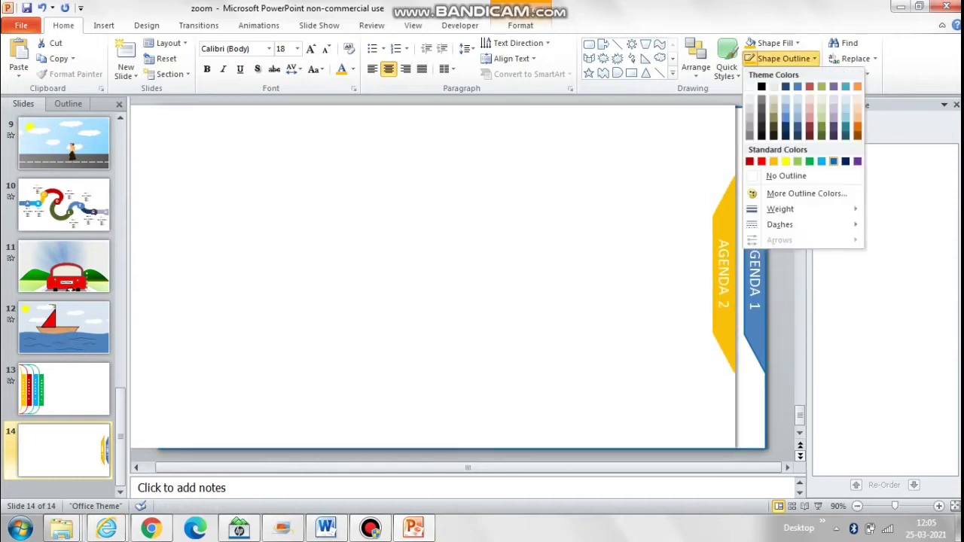
{"action": "left_click", "coordinate": [834, 161]}
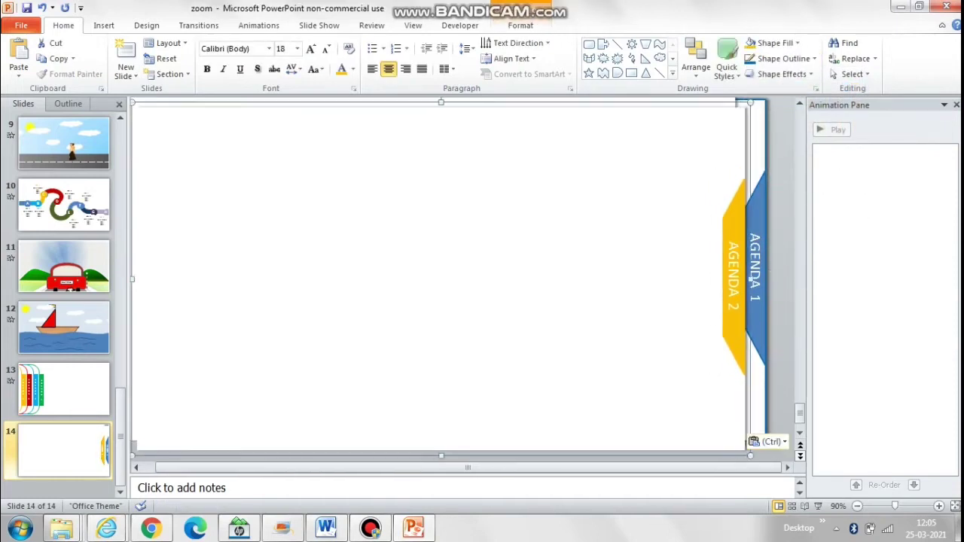
Step: Duplicate the AGENDA 2 page group and move the copy left until the original tab shows beside it
{"action": "key", "text": "Left"}
{"action": "key", "text": "Left"}
{"action": "key", "text": "Left"}
{"action": "key", "text": "Left"}
{"action": "key", "text": "Left"}
{"action": "key", "text": "Left"}
{"action": "key", "text": "Left"}
{"action": "key", "text": "Left"}
Step: Change the label on the front orange tab to "AGENDA 3"
{"action": "left_click", "coordinate": [690, 301]}
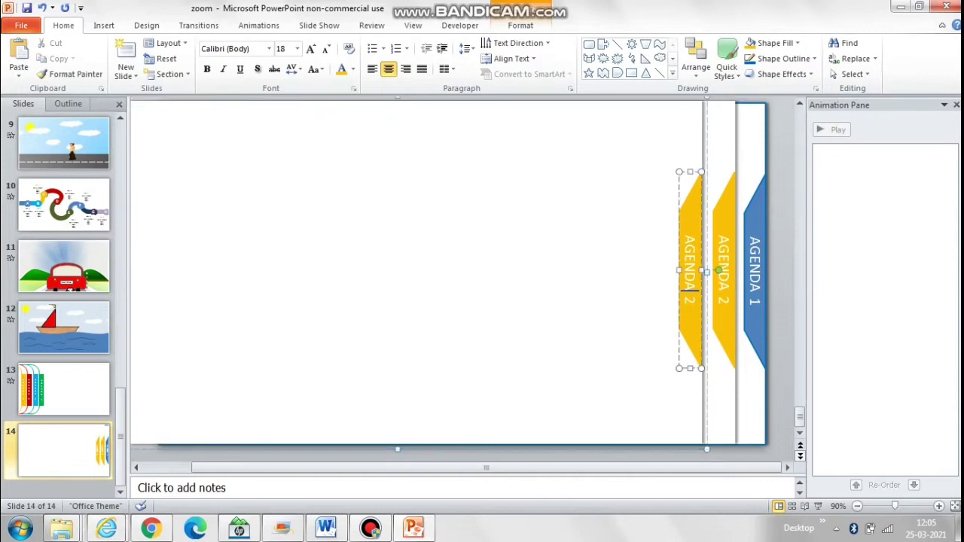
{"action": "key", "text": "BackSpace"}
{"action": "type", "text": "3"}
{"action": "key", "text": "Escape"}
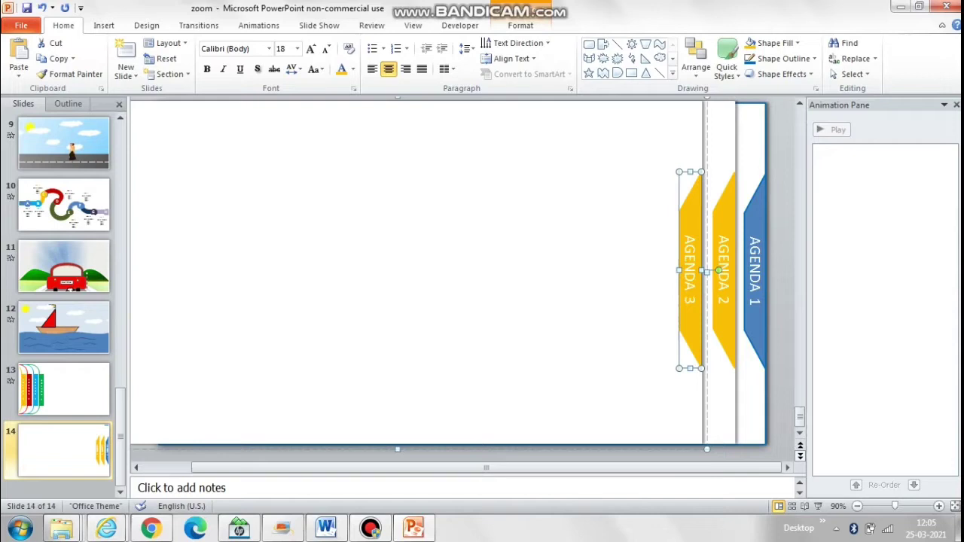
Step: Give the AGENDA 3 tab a dark red fill and a matching dark red outline
{"action": "left_click", "coordinate": [772, 43]}
{"action": "left_click", "coordinate": [761, 145]}
{"action": "left_click", "coordinate": [783, 58]}
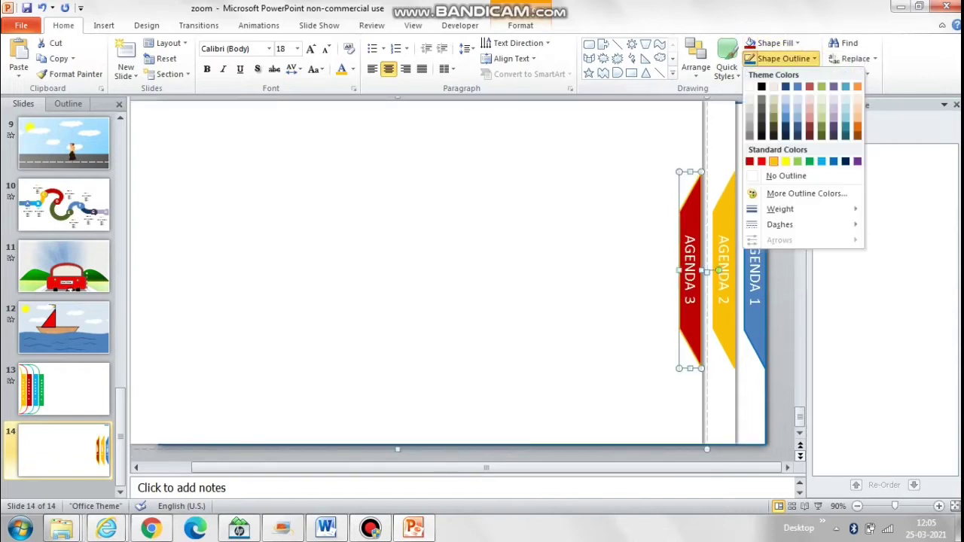
Step: Add a copy of the blank white page in front of the AGENDA 3 page and offset it to the left
{"action": "left_click", "coordinate": [527, 271]}
{"action": "key", "text": "Left"}
{"action": "key", "text": "Left"}
{"action": "key", "text": "Left"}
{"action": "key", "text": "Left"}
{"action": "key", "text": "Left"}
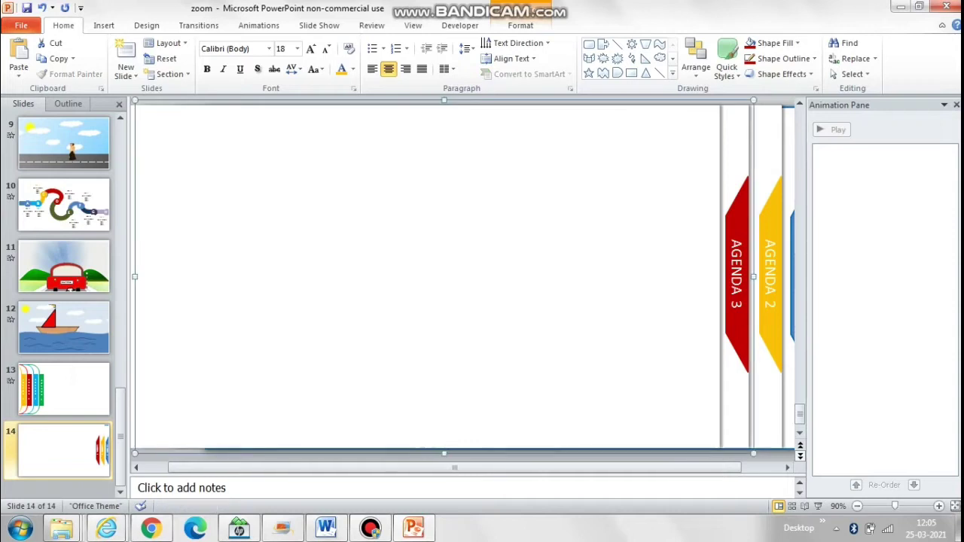
Step: Place a copy of the AGENDA 3 tab on the front page's right edge, level with the other tabs
{"action": "left_click_drag", "start_coordinate": [689, 286], "coordinate": [640, 286]}
{"action": "key", "text": "Right"}
{"action": "key", "text": "Right"}
{"action": "key", "text": "Right"}
{"action": "key", "text": "Right"}
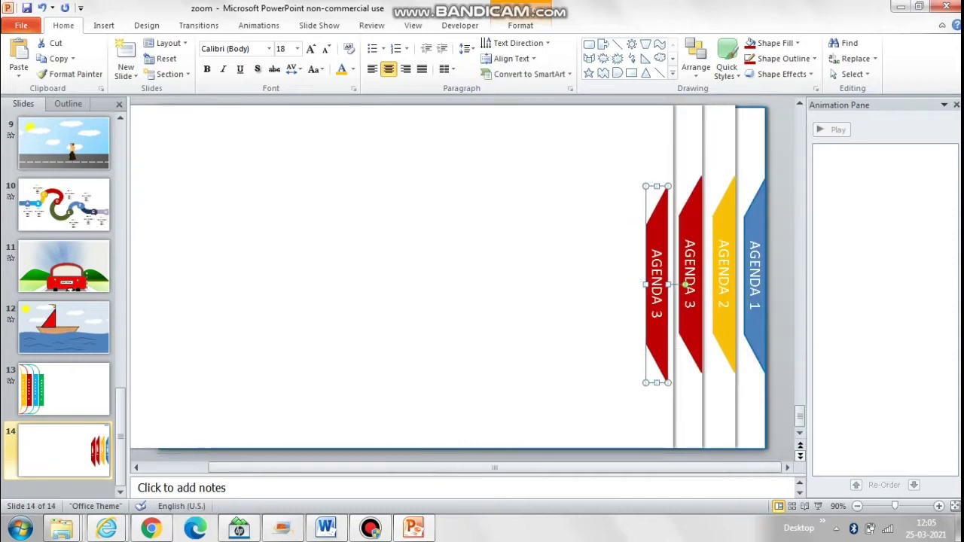
{"action": "key", "text": "Up"}
{"action": "key", "text": "Up"}
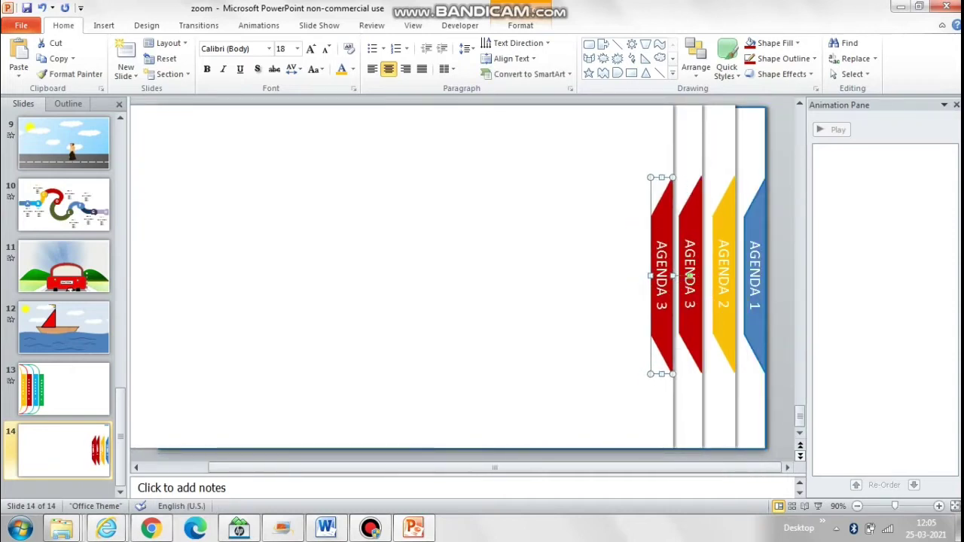
Step: Set the copied front tab's fill and outline to light grey
{"action": "left_click", "coordinate": [783, 58]}
{"action": "left_click", "coordinate": [775, 43]}
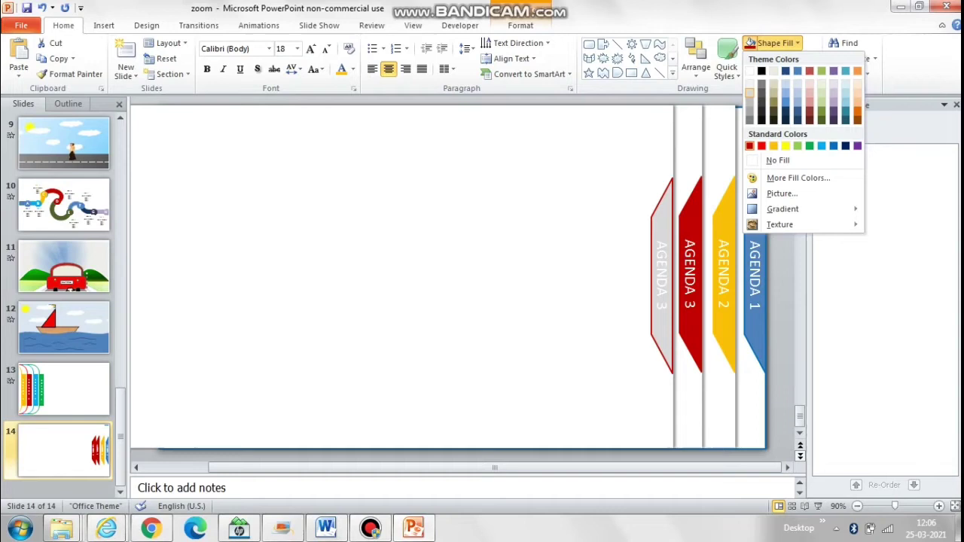
{"action": "left_click", "coordinate": [749, 92]}
{"action": "left_click", "coordinate": [783, 58]}
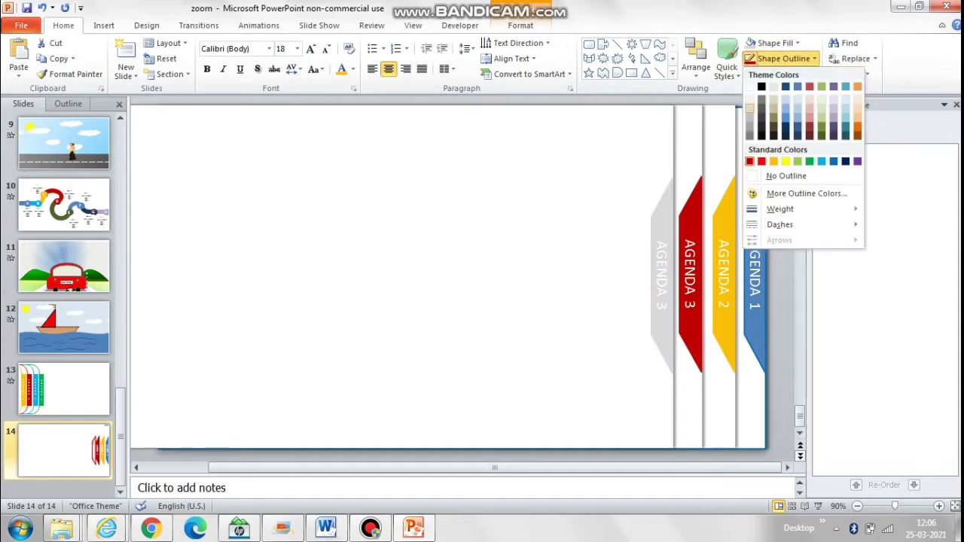
{"action": "left_click", "coordinate": [761, 99]}
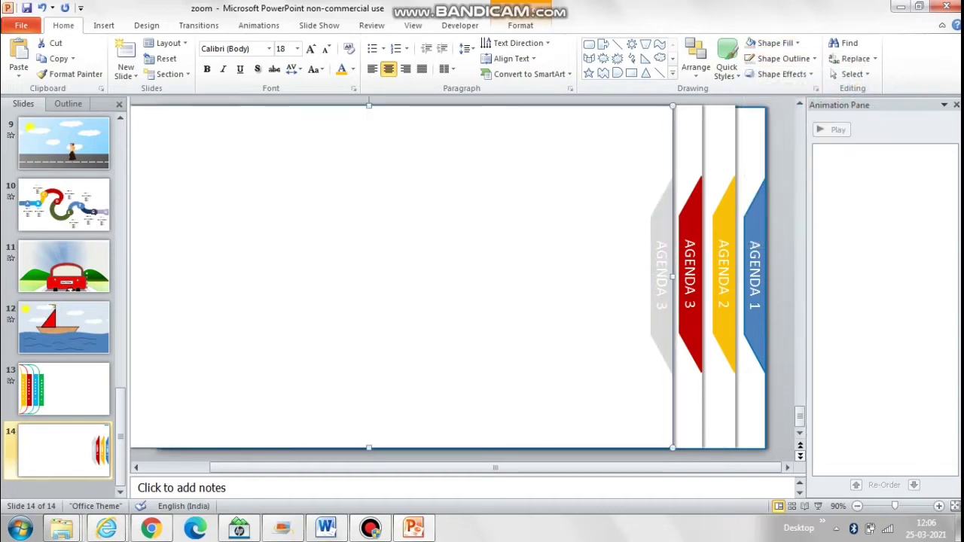
Step: Shift the front page and its grey tab together slightly to the left
{"action": "left_click", "coordinate": [657, 226], "text": "shift"}
{"action": "key", "text": "Left"}
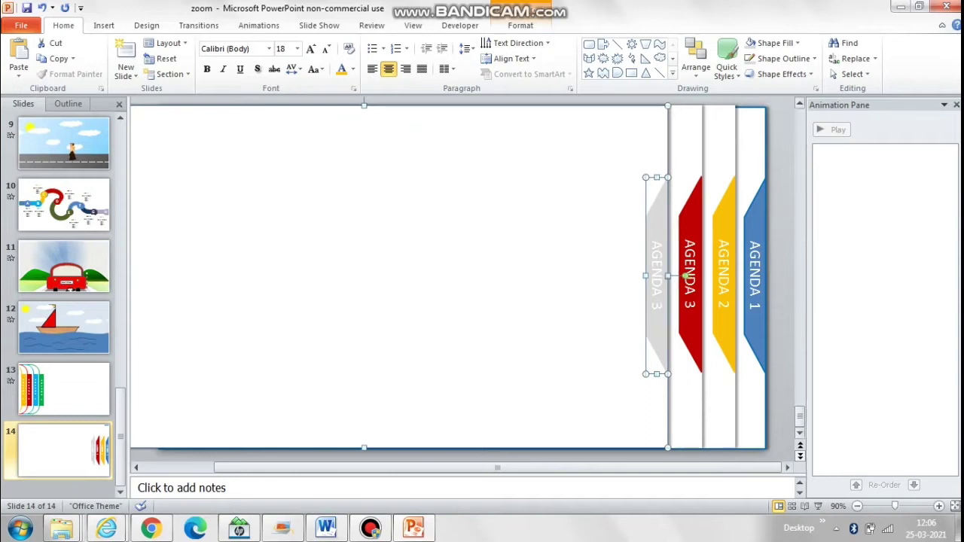
{"action": "scroll", "coordinate": [467, 279], "scroll_direction": "up", "scroll_amount": 1}
{"action": "key", "text": "Tab"}
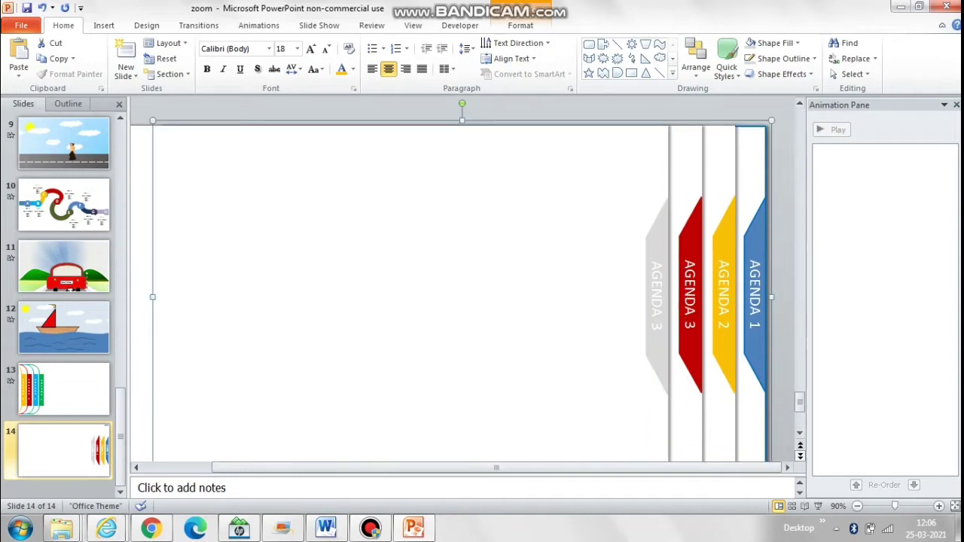
Step: Remove the outline from the AGENDA 1 page at the back of the stack
{"action": "key", "text": "Escape"}
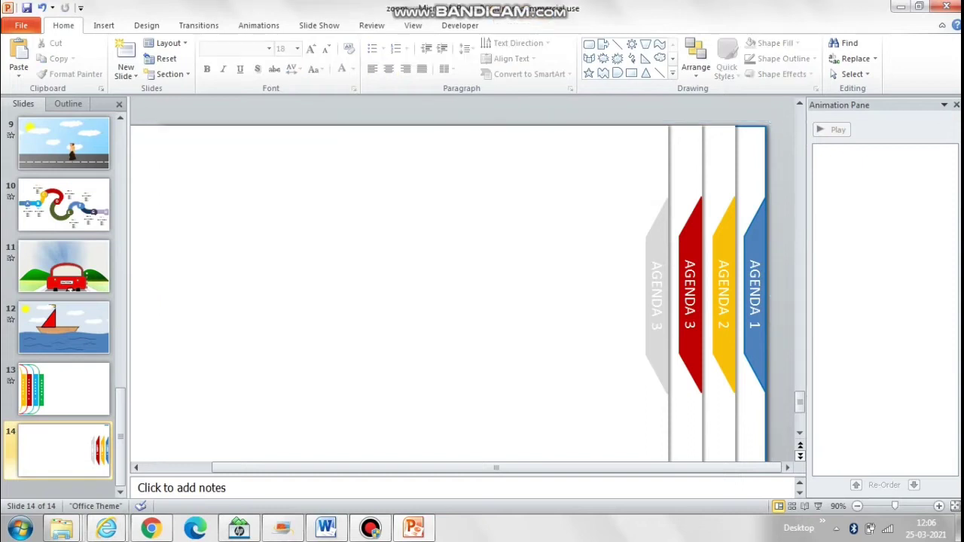
{"action": "scroll", "coordinate": [452, 286], "scroll_direction": "down", "scroll_amount": 1}
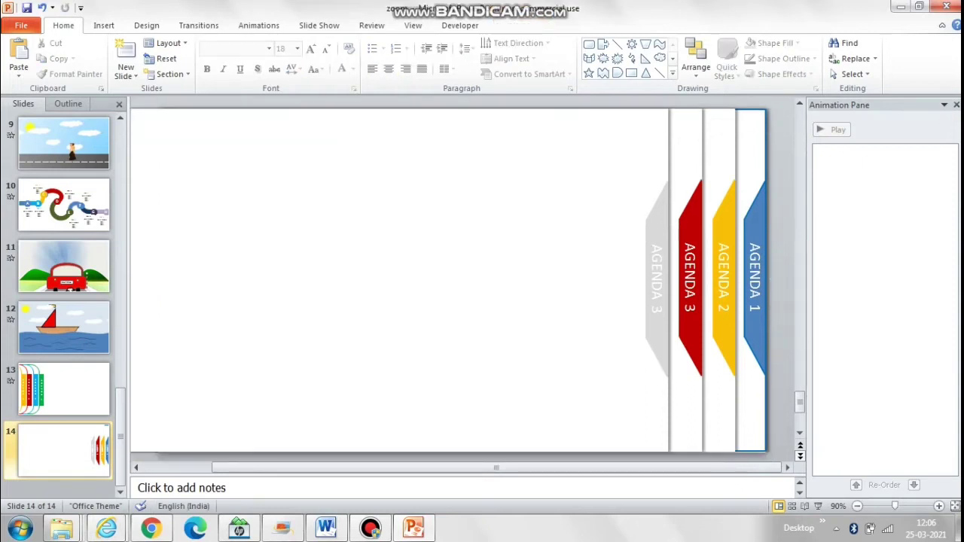
{"action": "key", "text": "Tab"}
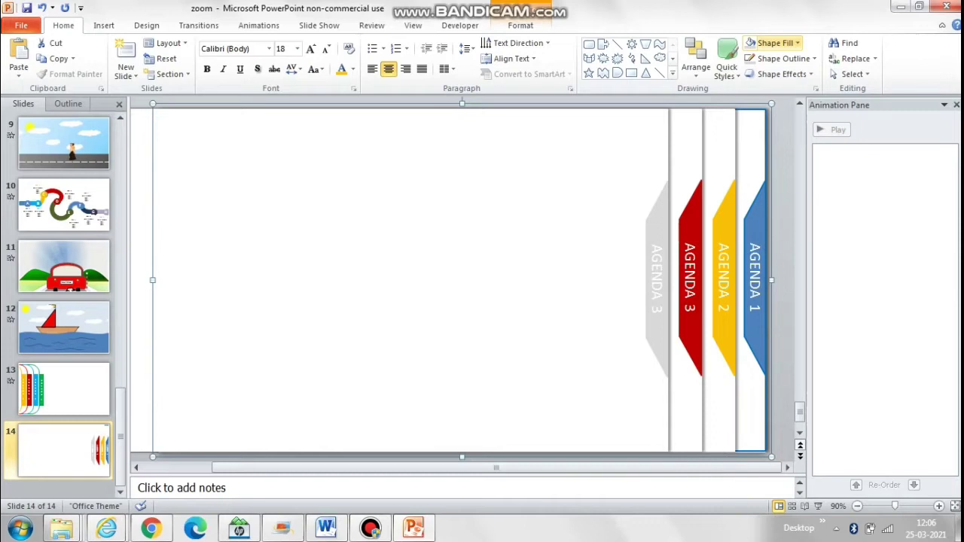
{"action": "left_click", "coordinate": [783, 58]}
{"action": "left_click", "coordinate": [785, 176]}
{"action": "key", "text": "Escape"}
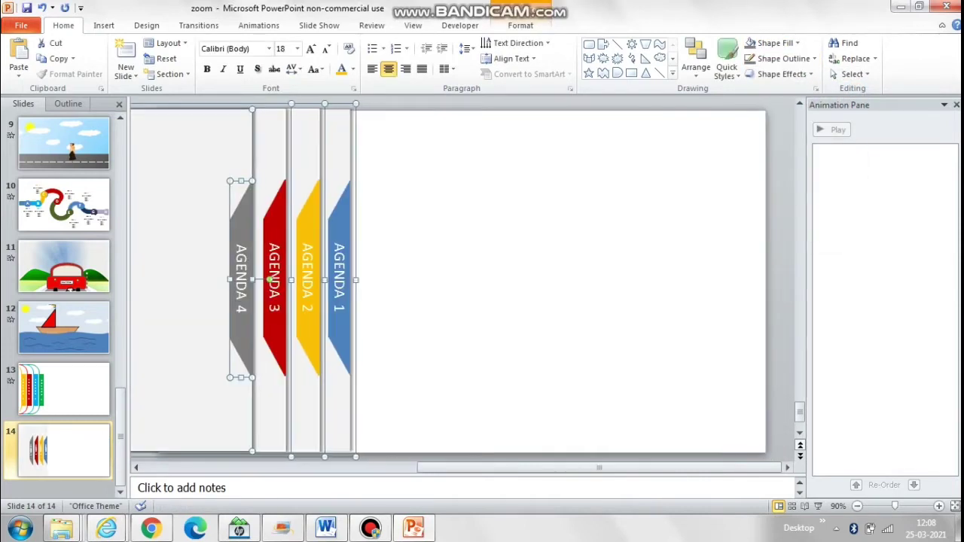
Step: Nudge the whole stack of agenda pages sideways until its four tabs sit close to the slide's left edge
{"action": "scroll", "coordinate": [448, 283], "scroll_direction": "right", "scroll_amount": 5}
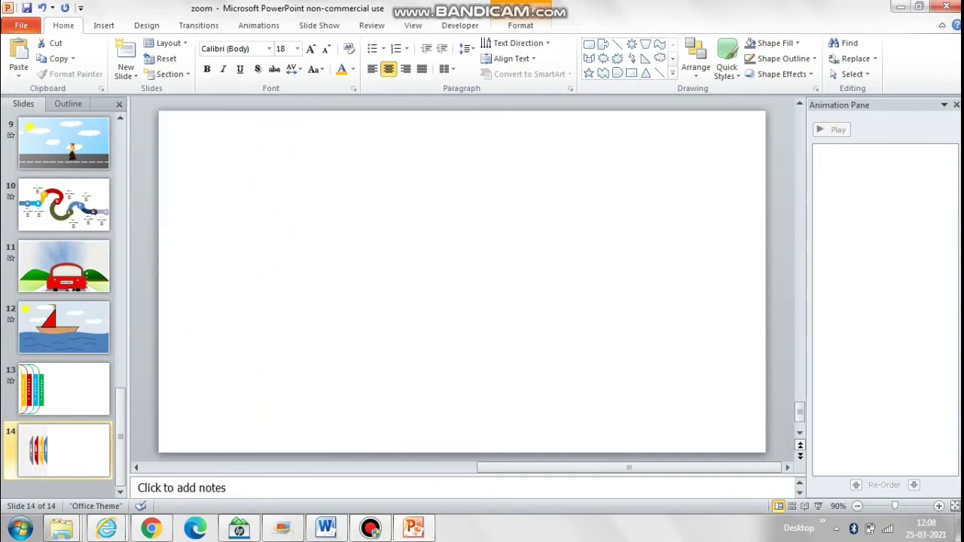
{"action": "key", "text": "Right"}
{"action": "key", "text": "Right"}
{"action": "key", "text": "Right"}
{"action": "key", "text": "Right"}
{"action": "key", "text": "Right"}
{"action": "key", "text": "Right"}
{"action": "key", "text": "Right"}
{"action": "key", "text": "Right"}
{"action": "key", "text": "Right"}
{"action": "key", "text": "Right"}
{"action": "key", "text": "Right"}
{"action": "key", "text": "Right"}
{"action": "key", "text": "Right"}
{"action": "key", "text": "Right"}
{"action": "key", "text": "Right"}
{"action": "key", "text": "Right"}
{"action": "key", "text": "Right"}
{"action": "key", "text": "Right"}
{"action": "key", "text": "Right"}
{"action": "key", "text": "Right"}
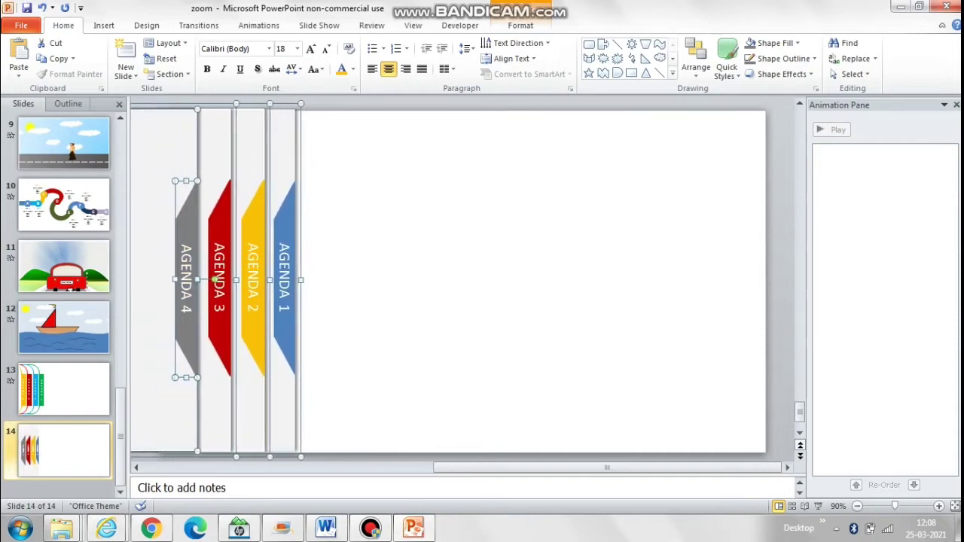
{"action": "key", "text": "Escape"}
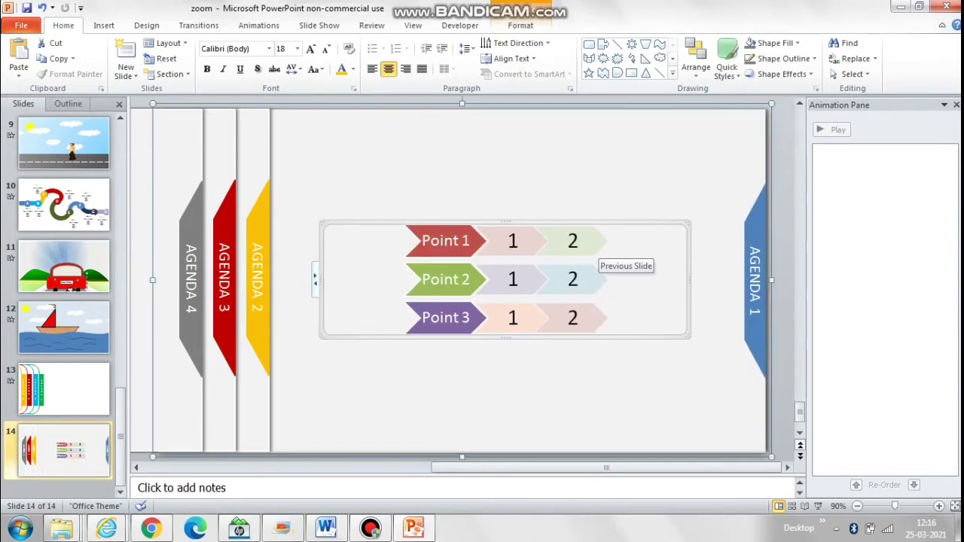
Step: Group the AGENDA 1 page with its Point 1 to 3 SmartArt and send the group to the back
{"action": "right_click", "coordinate": [600, 222]}
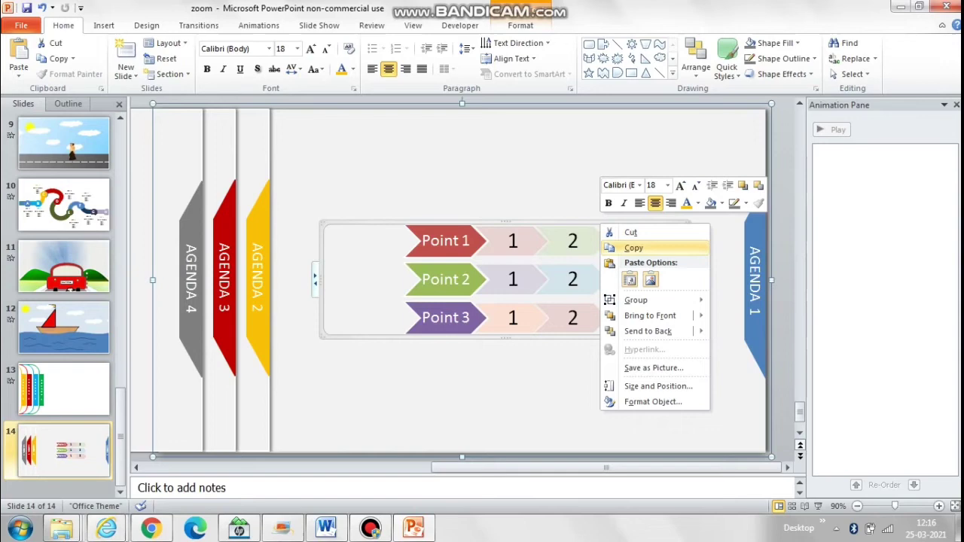
{"action": "left_click", "coordinate": [748, 333]}
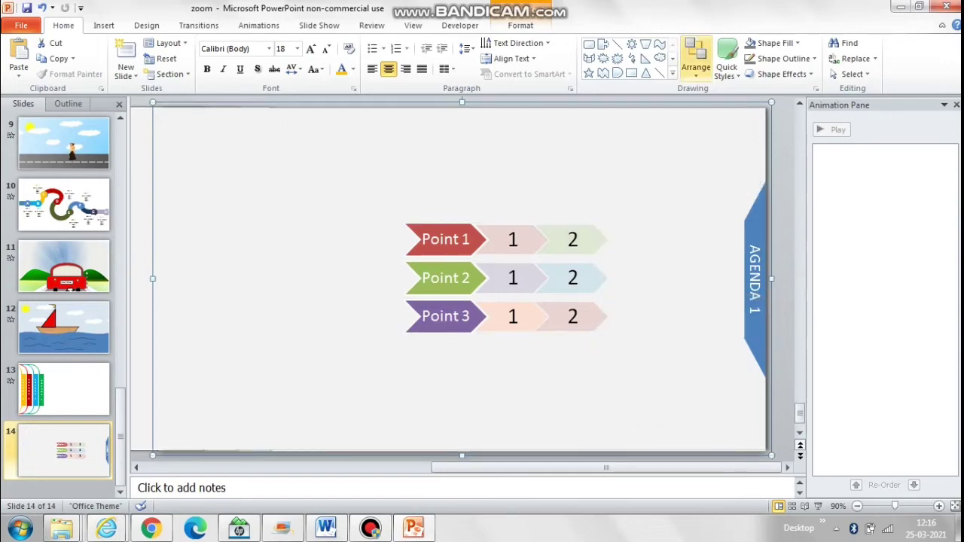
{"action": "left_click", "coordinate": [696, 60]}
{"action": "left_click", "coordinate": [732, 120]}
Step: Move the AGENDA 2 page right until its yellow tab sits on the slide's right edge, covering the AGENDA 1 page
{"action": "key", "text": "Right"}
{"action": "key", "text": "Right"}
{"action": "key", "text": "Right"}
{"action": "key", "text": "Right"}
{"action": "key", "text": "Right"}
{"action": "key", "text": "Right"}
{"action": "key", "text": "Right"}
{"action": "key", "text": "Right"}
{"action": "key", "text": "Right"}
{"action": "key", "text": "Right"}
{"action": "key", "text": "Right"}
{"action": "key", "text": "Right"}
{"action": "key", "text": "Right"}
{"action": "key", "text": "Right"}
{"action": "key", "text": "Right"}
{"action": "key", "text": "Right"}
{"action": "key", "text": "Right"}
{"action": "key", "text": "Right"}
{"action": "key", "text": "Right"}
{"action": "key", "text": "Right"}
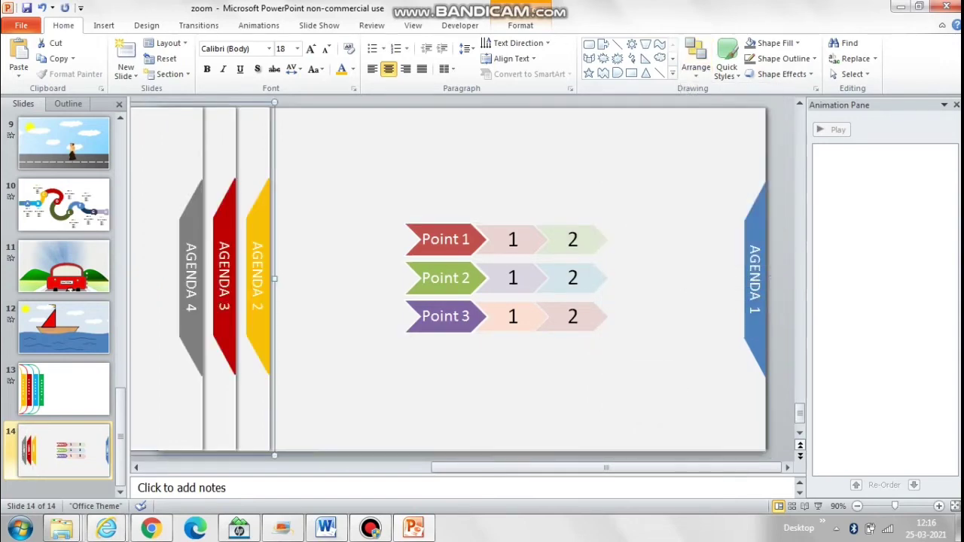
{"action": "key", "text": "Right"}
{"action": "key", "text": "Right"}
{"action": "key", "text": "Right"}
{"action": "key", "text": "Right"}
{"action": "key", "text": "Right"}
{"action": "key", "text": "Right"}
{"action": "key", "text": "Right"}
{"action": "key", "text": "Right"}
{"action": "key", "text": "Right"}
{"action": "key", "text": "Right"}
{"action": "key", "text": "Right"}
{"action": "key", "text": "Right"}
{"action": "key", "text": "Right"}
{"action": "key", "text": "Right"}
{"action": "key", "text": "Right"}
{"action": "key", "text": "Right"}
{"action": "key", "text": "Right"}
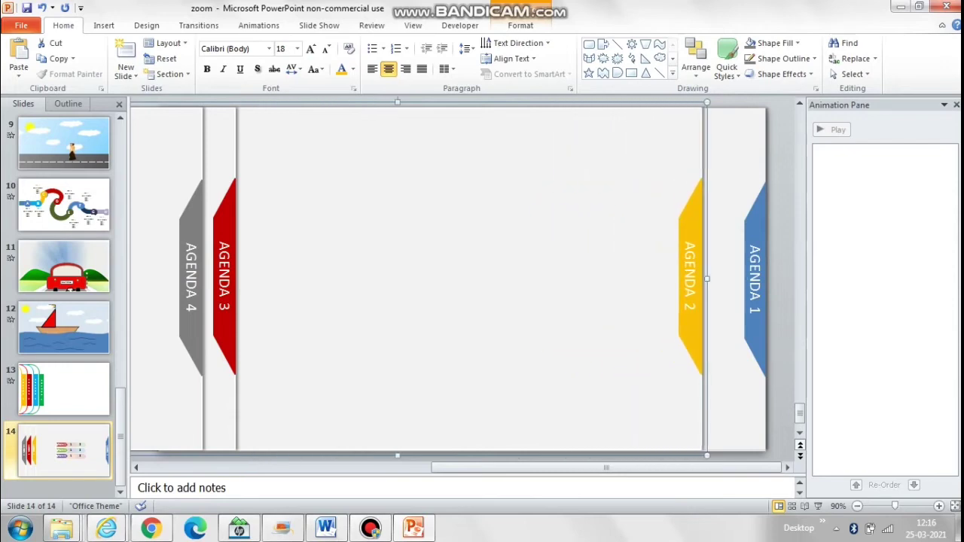
{"action": "key", "text": "Left"}
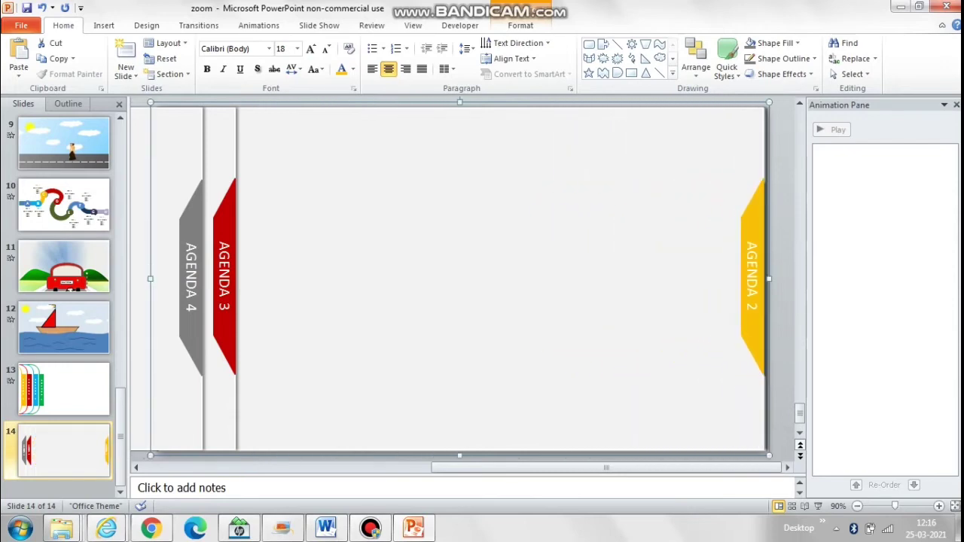
Step: Insert a Horizontal Bullet List SmartArt graphic and position it on the AGENDA 2 page between the red and yellow tabs
{"action": "left_click", "coordinate": [104, 25]}
{"action": "left_click", "coordinate": [224, 41]}
{"action": "left_click", "coordinate": [422, 265]}
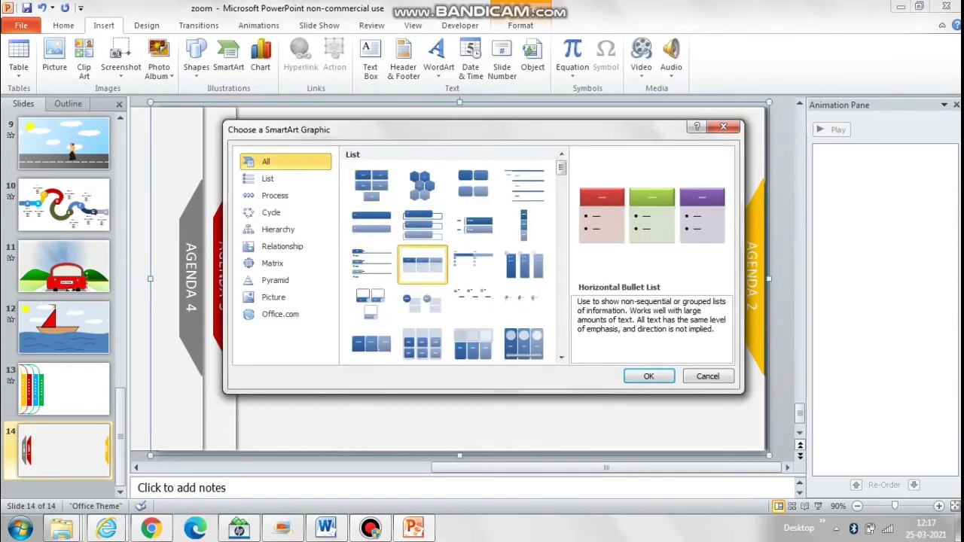
{"action": "left_click", "coordinate": [640, 377]}
{"action": "key", "text": "Escape"}
{"action": "key", "text": "Right"}
{"action": "key", "text": "Right"}
{"action": "key", "text": "Right"}
{"action": "key", "text": "Right"}
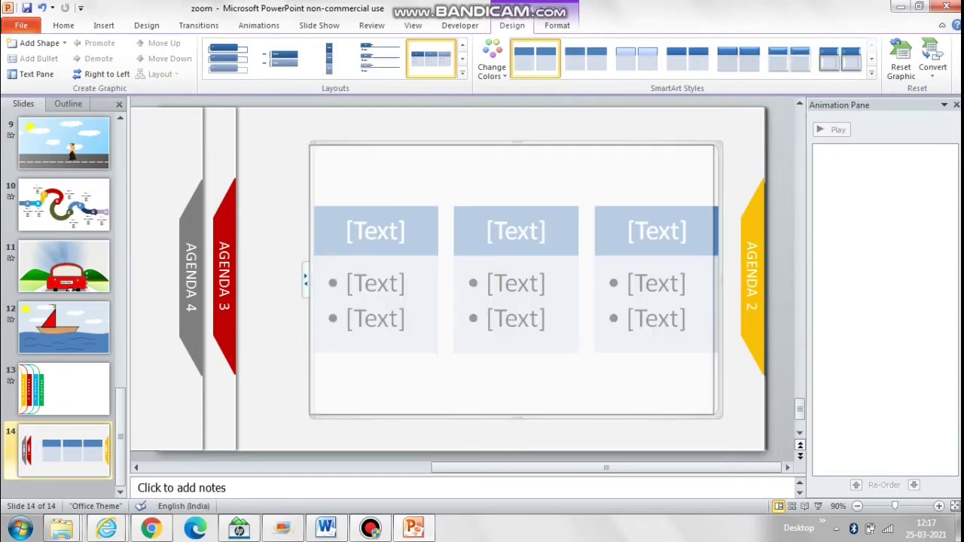
{"action": "key", "text": "Left"}
{"action": "key", "text": "Left"}
{"action": "key", "text": "Left"}
Step: Recolour the bullet list SmartArt with the first Colorful scheme of red, green and purple columns
{"action": "left_click", "coordinate": [601, 318]}
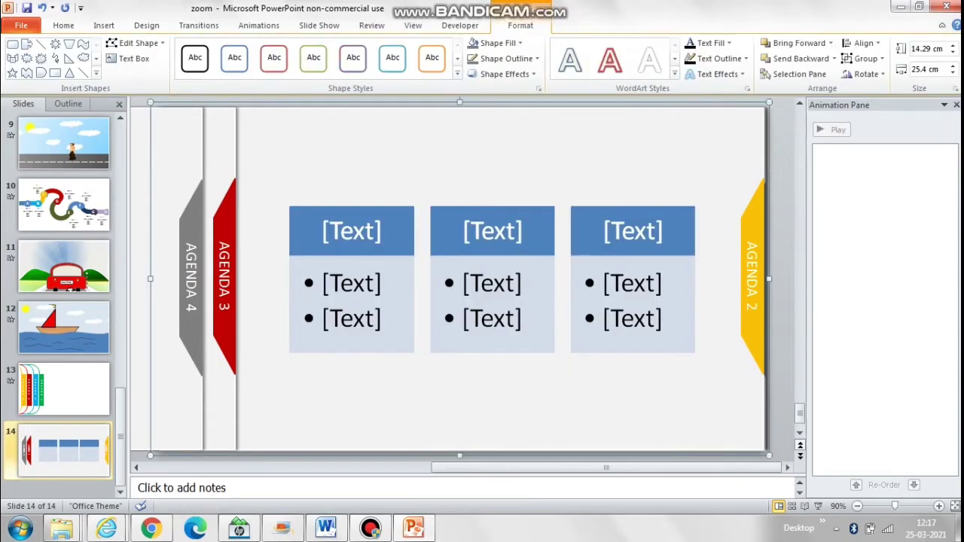
{"action": "left_click", "coordinate": [511, 25]}
{"action": "left_click", "coordinate": [492, 60]}
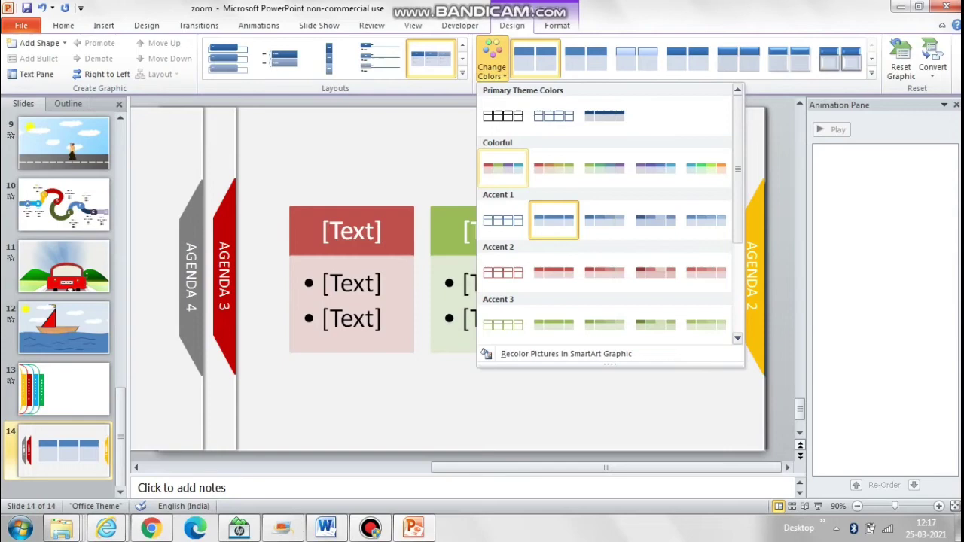
{"action": "left_click", "coordinate": [503, 169]}
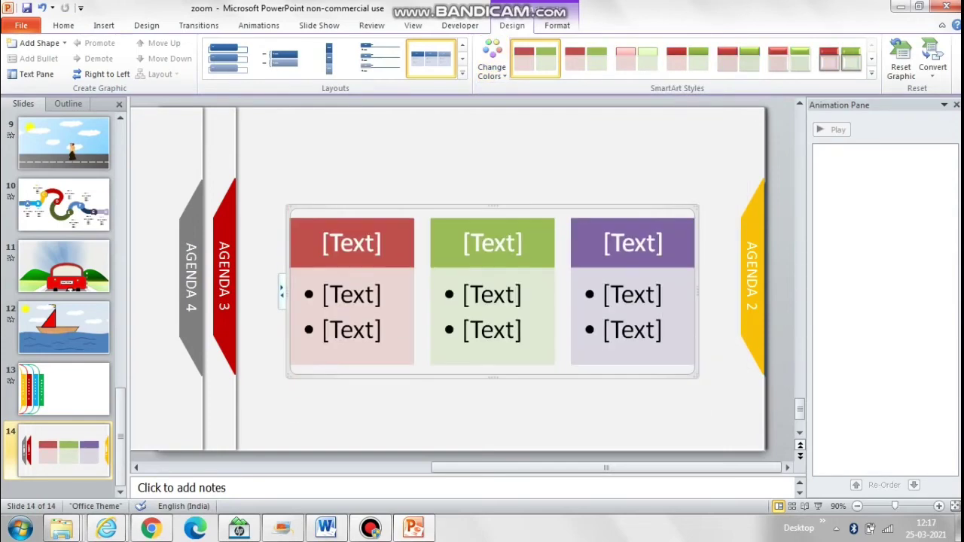
Step: Reduce the text size of the whole SmartArt graphic to 11+
{"action": "left_click", "coordinate": [64, 25]}
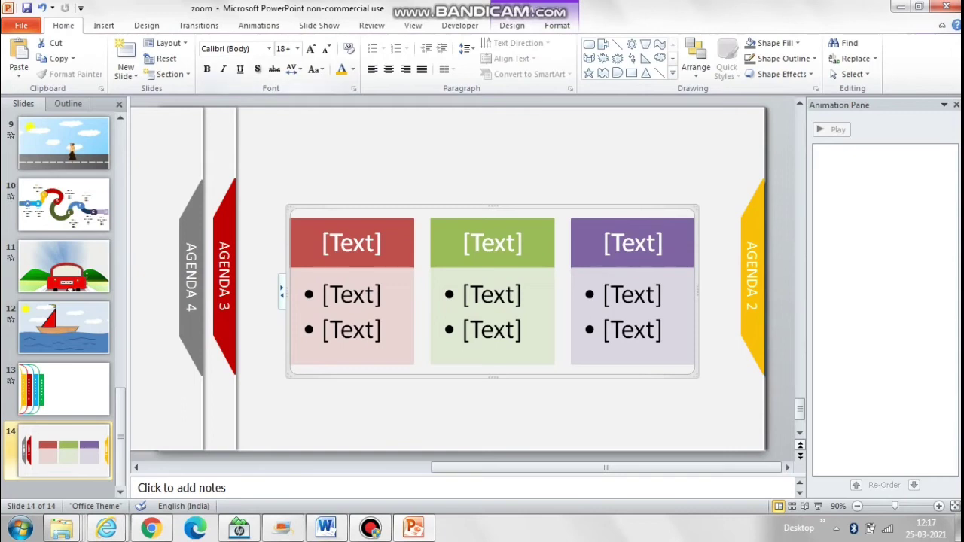
{"action": "left_click", "coordinate": [326, 49]}
{"action": "left_click", "coordinate": [326, 49]}
{"action": "left_click", "coordinate": [326, 49]}
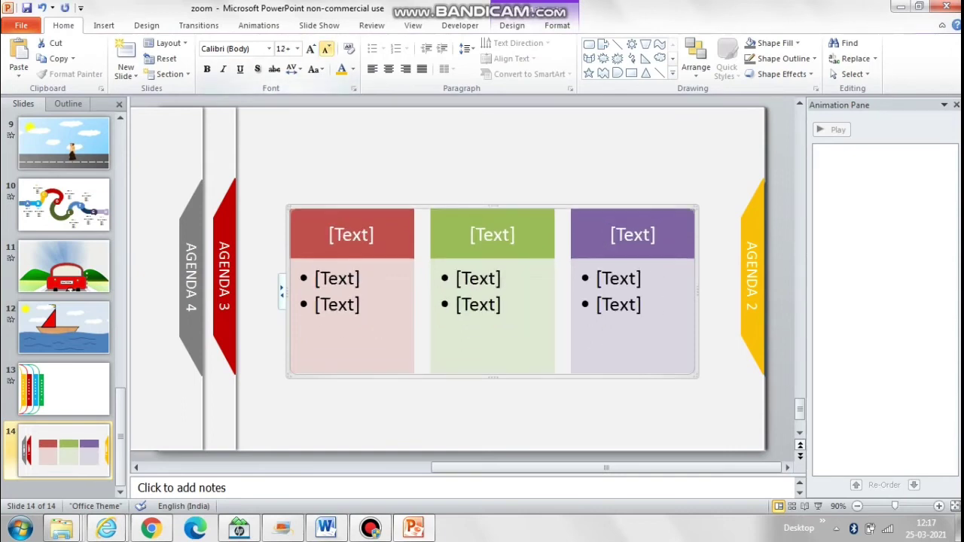
{"action": "left_click", "coordinate": [326, 49]}
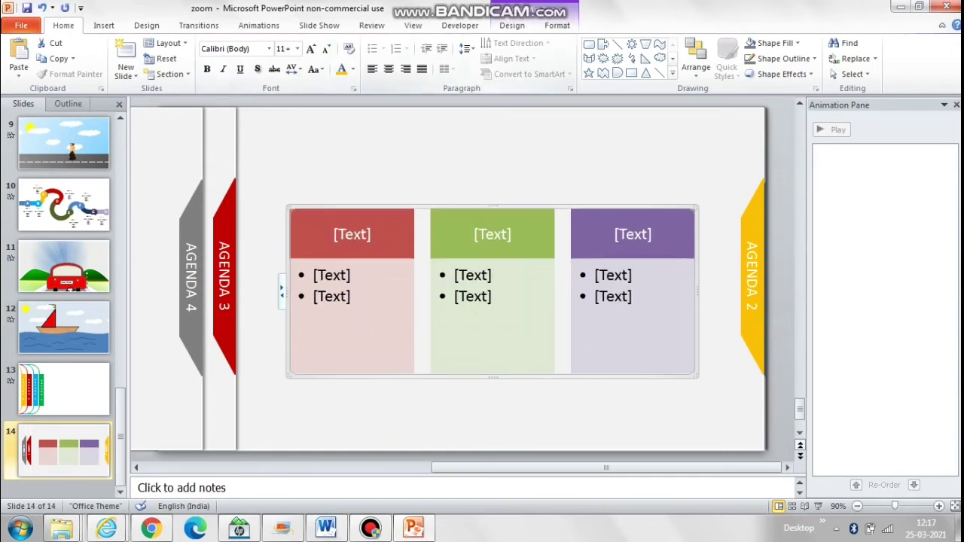
{"action": "key", "text": "Escape"}
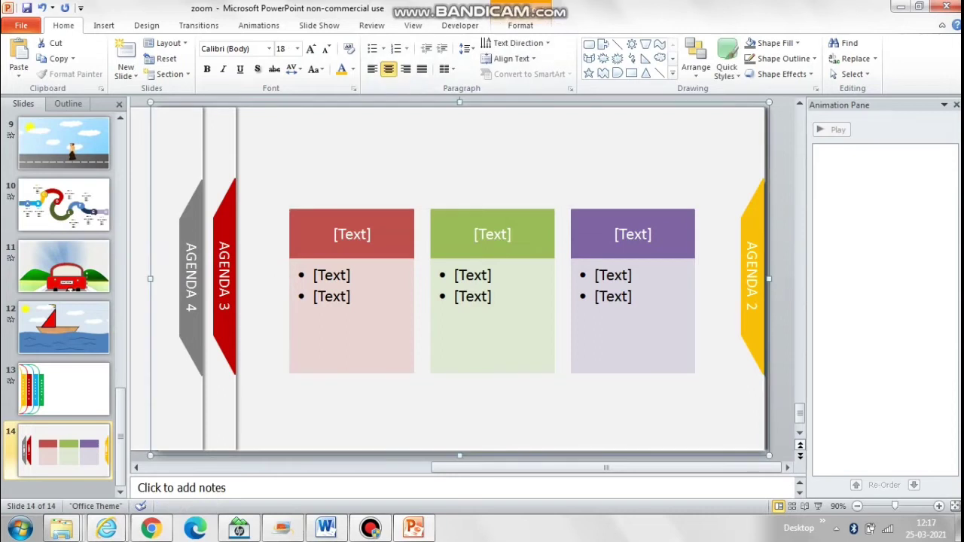
Step: Shorten the SmartArt graphic and reduce the bullet text in all three columns to size 18
{"action": "left_click", "coordinate": [352, 241]}
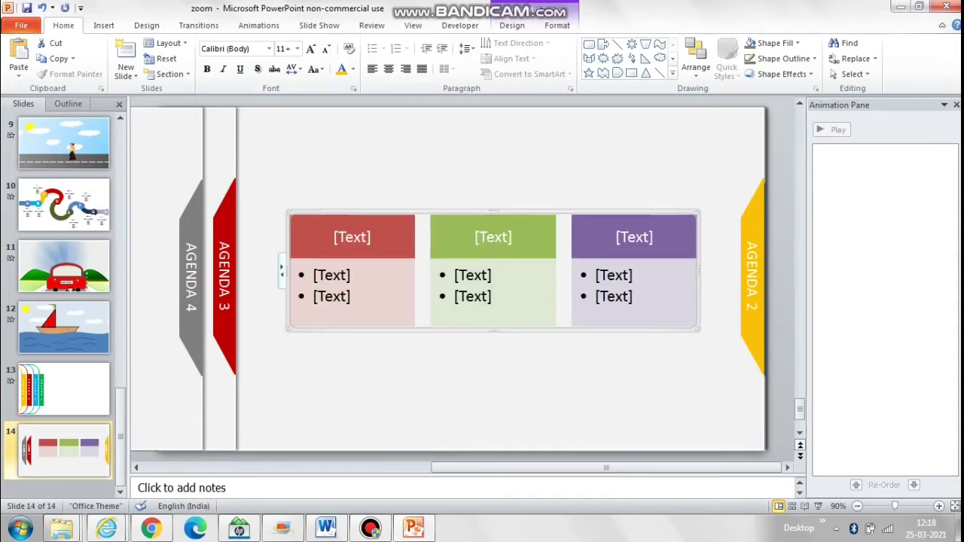
{"action": "key", "text": "Escape"}
{"action": "left_click", "coordinate": [634, 297]}
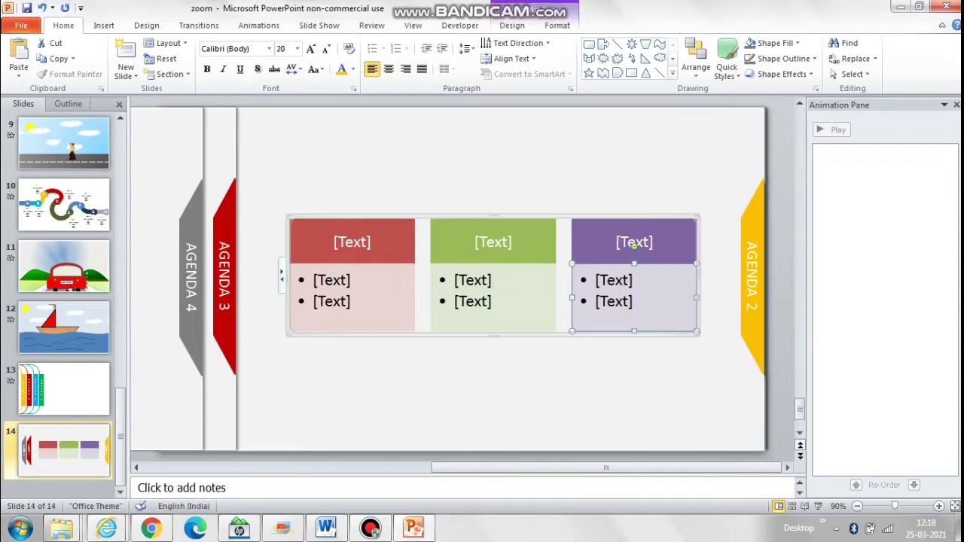
{"action": "left_click", "coordinate": [326, 49]}
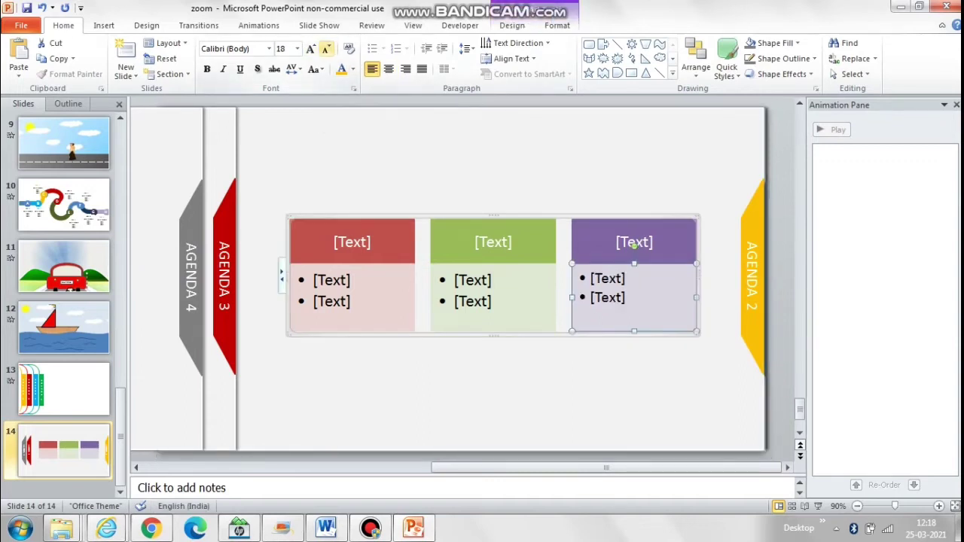
{"action": "left_click", "coordinate": [326, 49]}
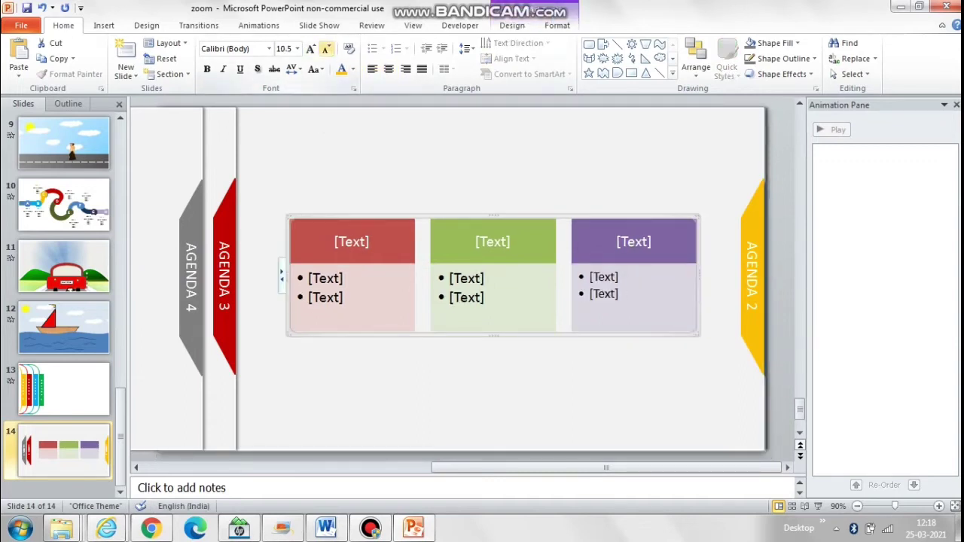
{"action": "left_click", "coordinate": [634, 242]}
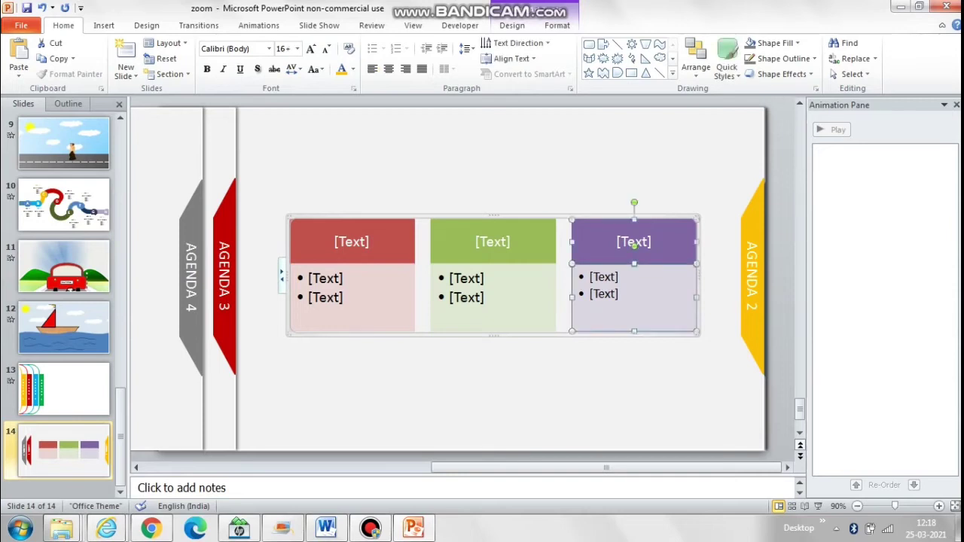
{"action": "key", "text": "ctrl+z"}
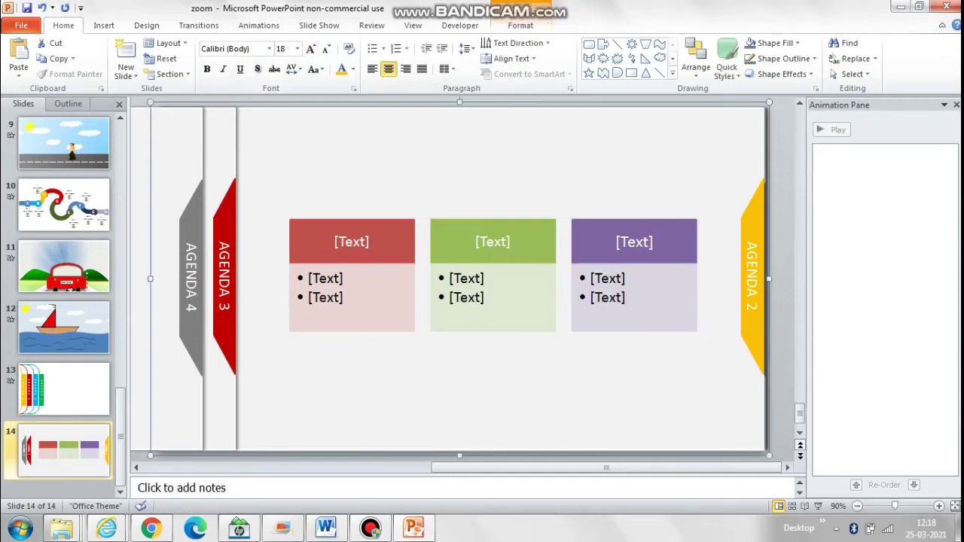
{"action": "key", "text": "ctrl+z"}
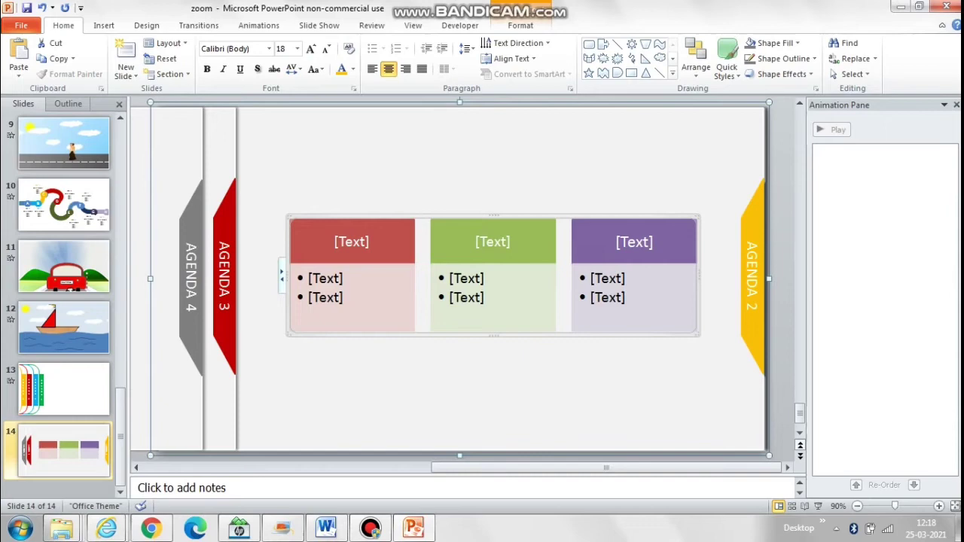
Step: Try to group the AGENDA 2 page with its SmartArt and send the group backward
{"action": "right_click", "coordinate": [750, 212]}
{"action": "mouse_move", "coordinate": [786, 286]}
{"action": "left_click", "coordinate": [893, 288]}
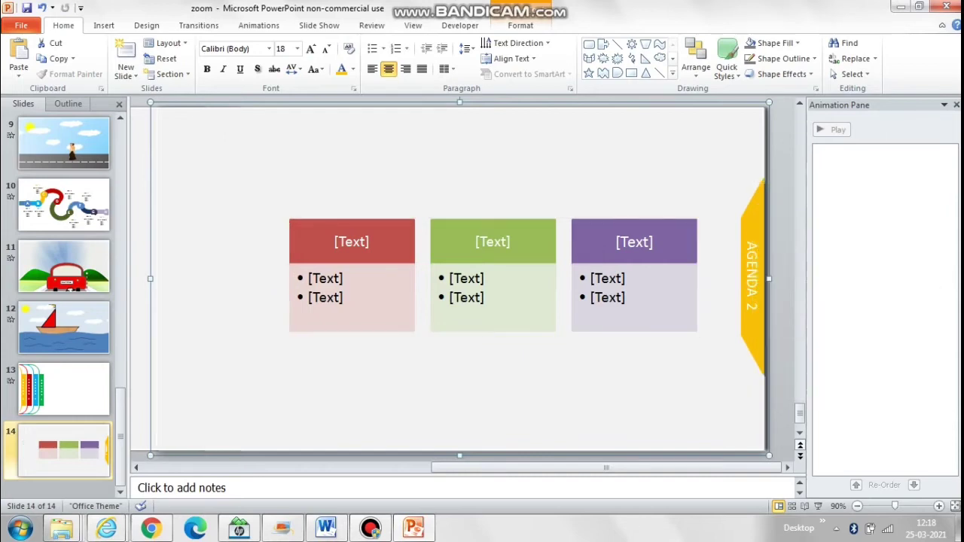
{"action": "left_click", "coordinate": [695, 61]}
{"action": "left_click", "coordinate": [727, 150]}
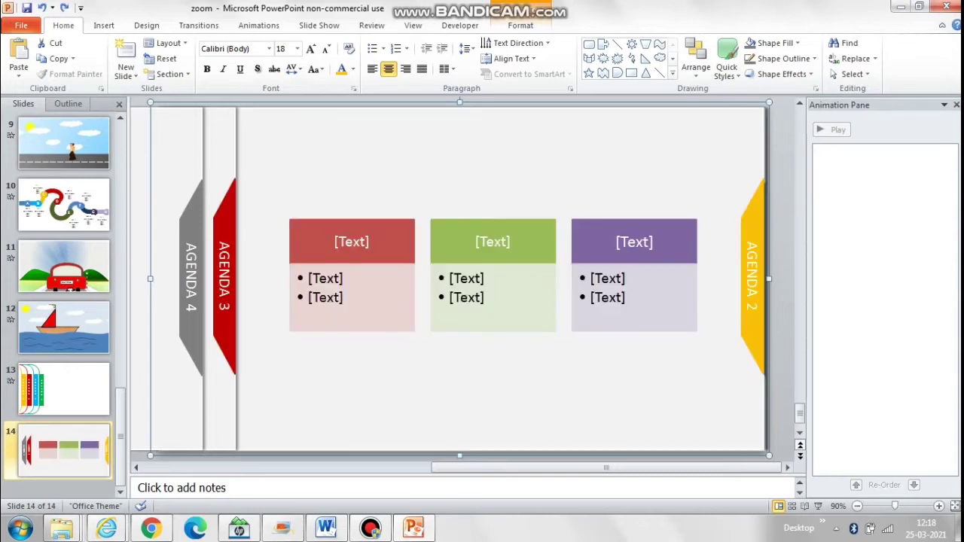
Step: Group the AGENDA 2 page, its tab and the SmartArt, and shift the group left to expose the AGENDA 1 tab
{"action": "mouse_move", "coordinate": [768, 278]}
{"action": "left_mouse_down"}
{"action": "mouse_move", "coordinate": [753, 279]}
{"action": "mouse_move", "coordinate": [766, 279]}
{"action": "left_mouse_up"}
{"action": "left_click", "coordinate": [764, 279]}
{"action": "left_click", "coordinate": [649, 226], "text": "shift"}
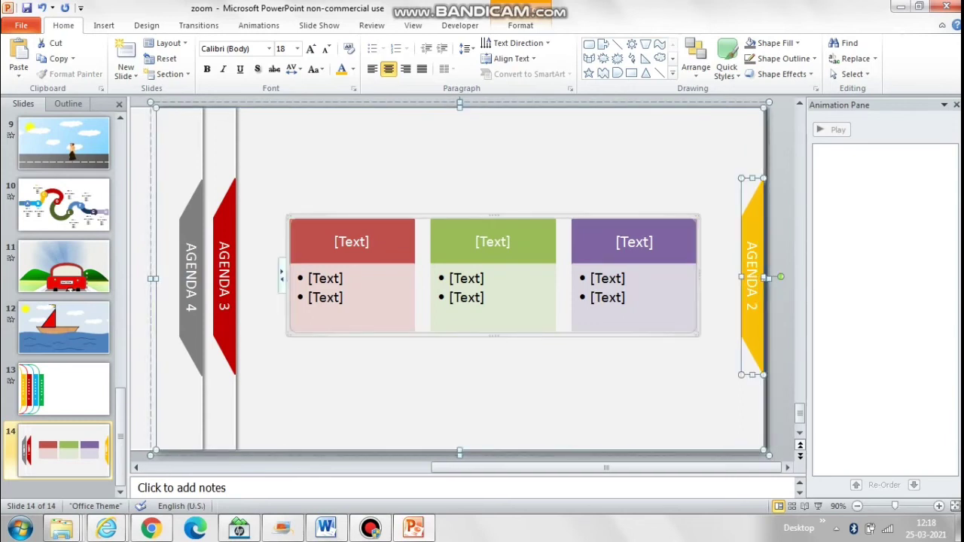
{"action": "right_click", "coordinate": [651, 216]}
{"action": "mouse_move", "coordinate": [685, 291]}
{"action": "key", "text": "Escape"}
{"action": "key", "text": "Escape"}
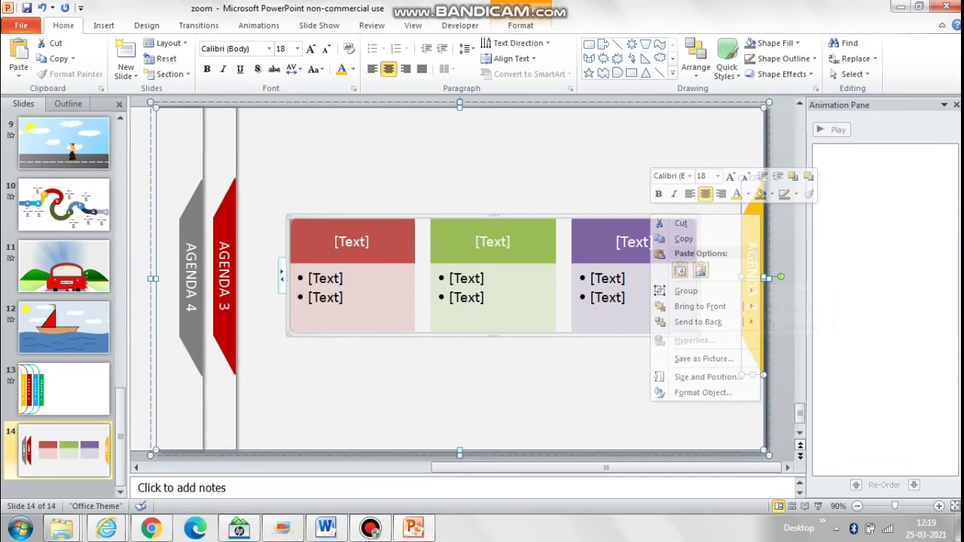
{"action": "key", "text": "Escape"}
{"action": "key", "text": "ctrl+z"}
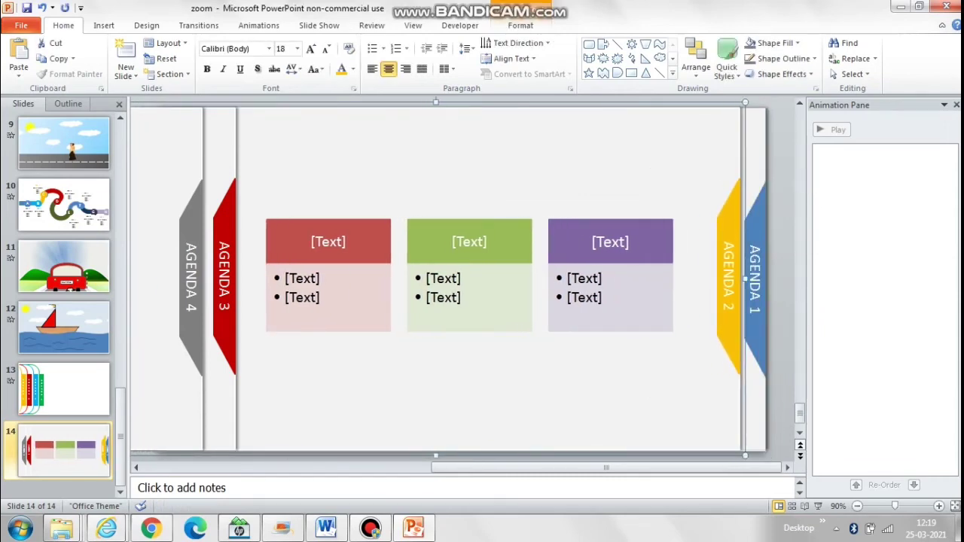
Step: Add a Lines motion path to the AGENDA 1 page group and set its direction to Right
{"action": "key", "text": "ctrl+z"}
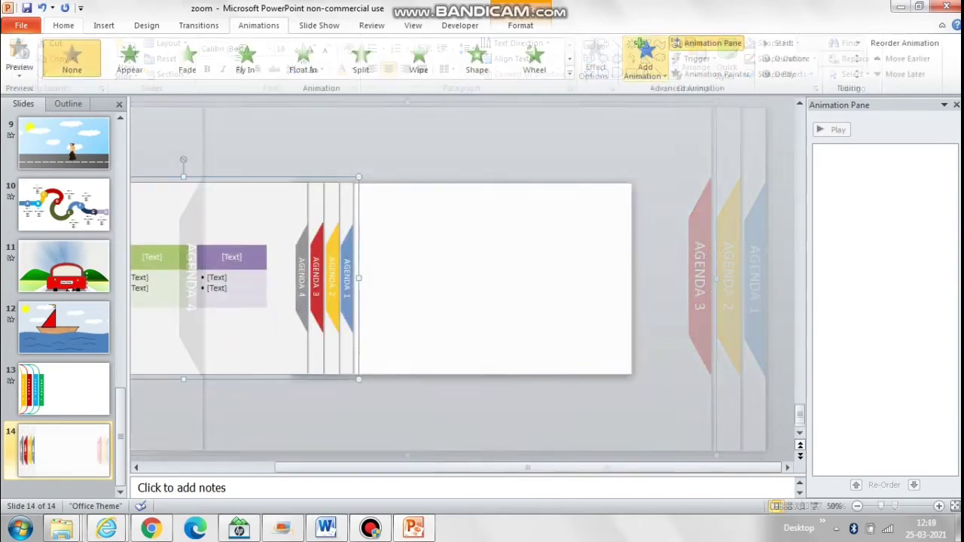
{"action": "left_click", "coordinate": [644, 60]}
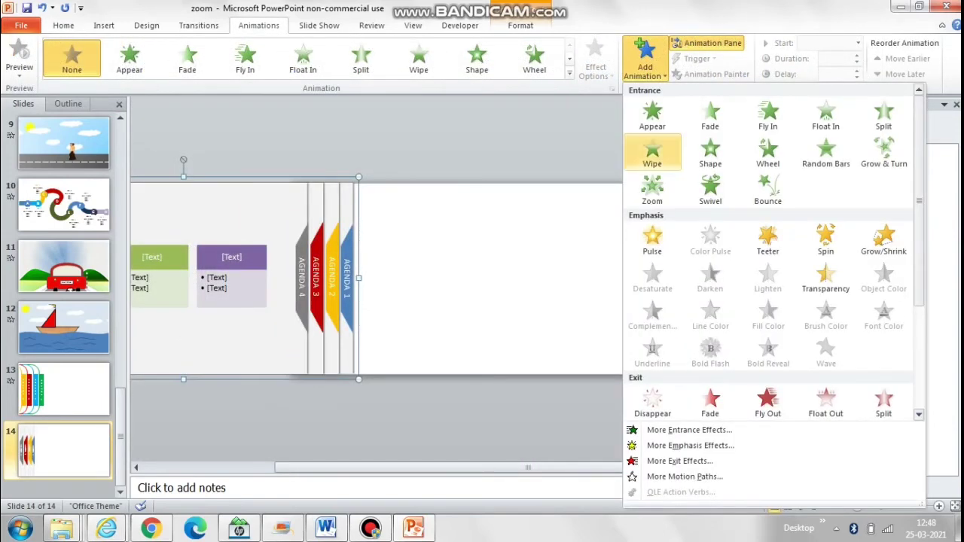
{"action": "key", "text": "Escape"}
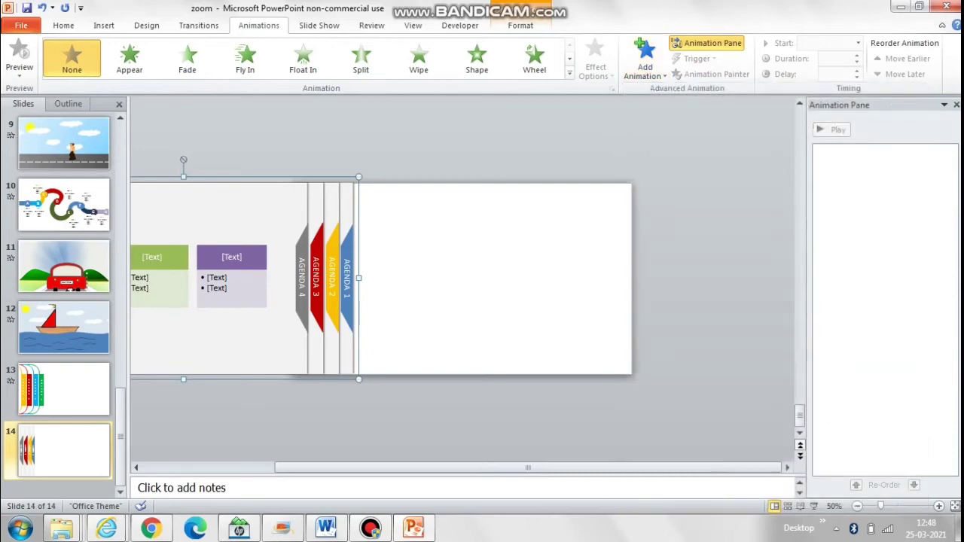
{"action": "left_click", "coordinate": [644, 61]}
{"action": "scroll", "coordinate": [768, 302], "scroll_direction": "down", "scroll_amount": 3}
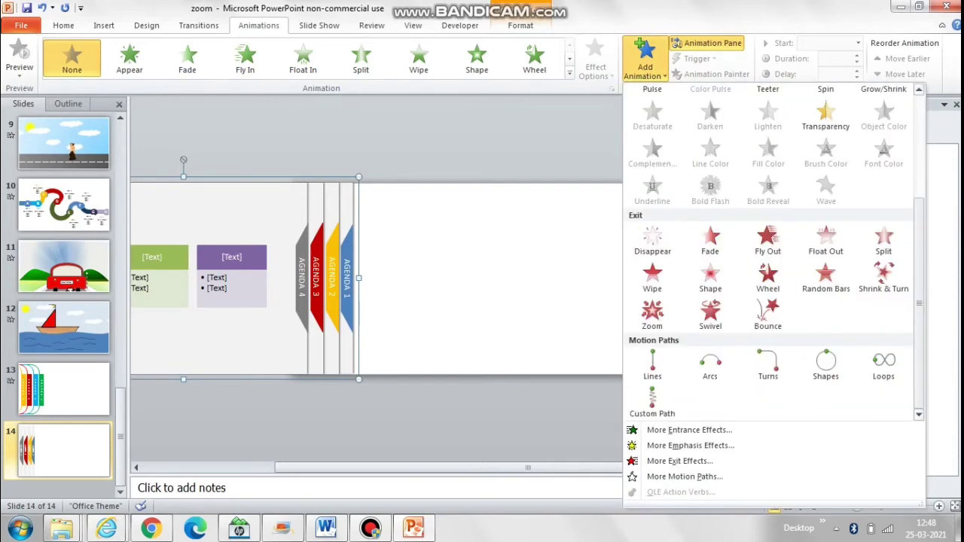
{"action": "left_click", "coordinate": [651, 364]}
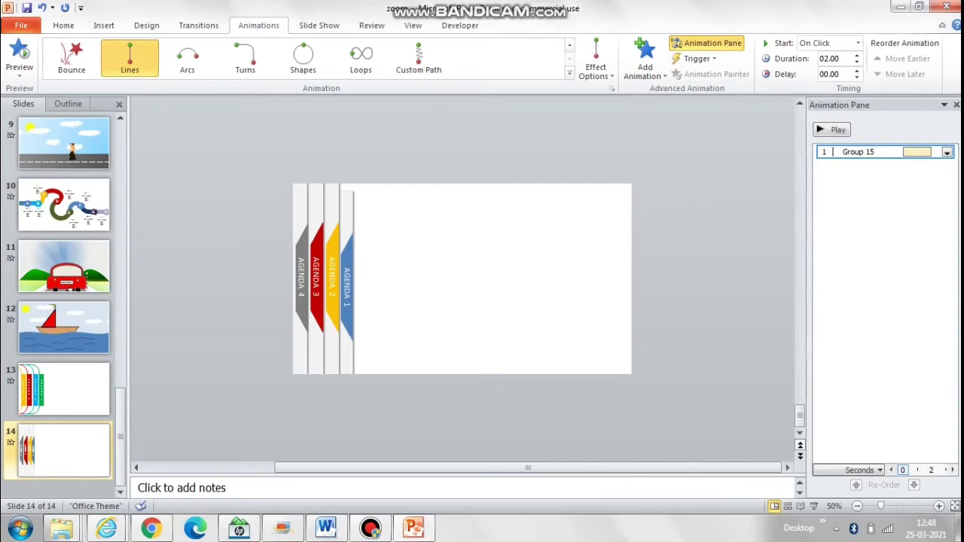
{"action": "left_click", "coordinate": [595, 64]}
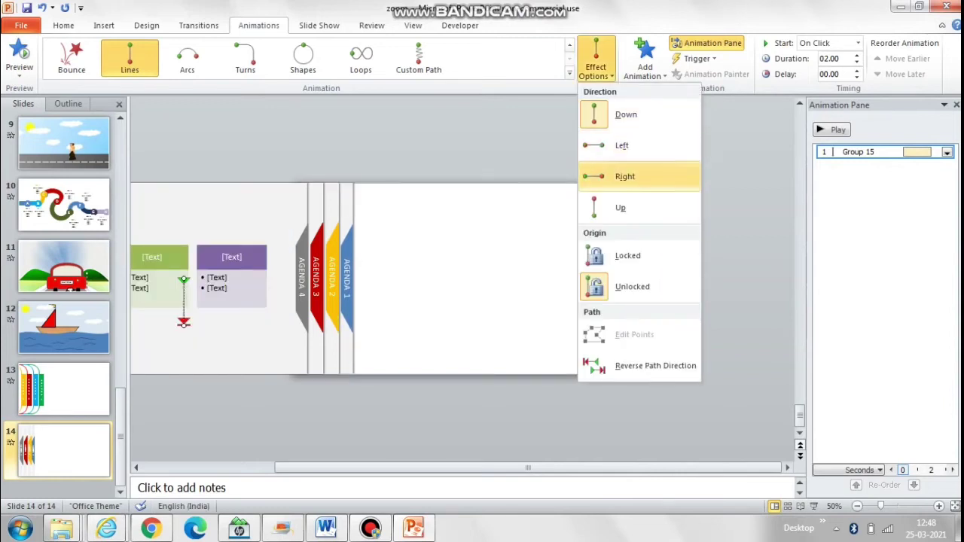
{"action": "left_click", "coordinate": [625, 176]}
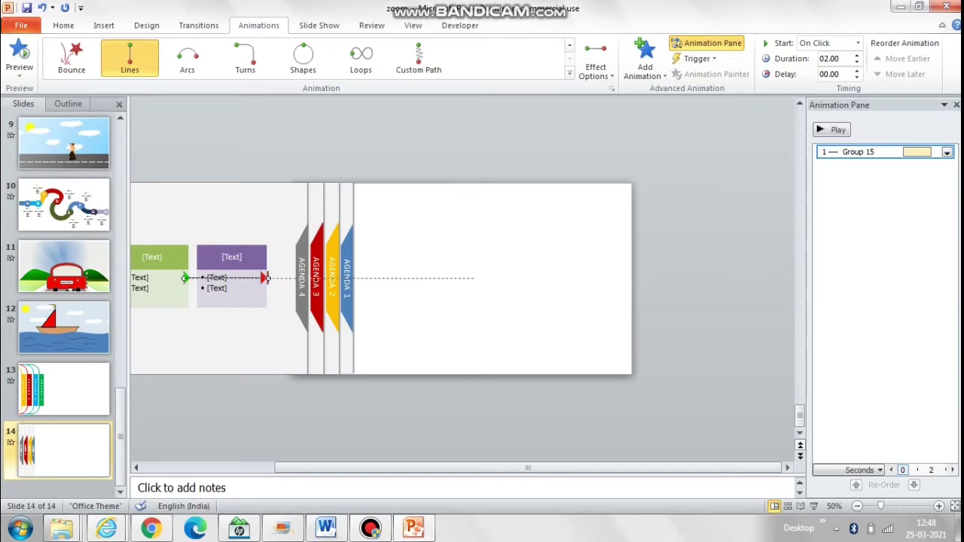
Step: Lengthen the rightward motion path horizontally so it ends near the middle of the slide, and preview the animation
{"action": "left_click_drag", "start_coordinate": [474, 278], "coordinate": [473, 278]}
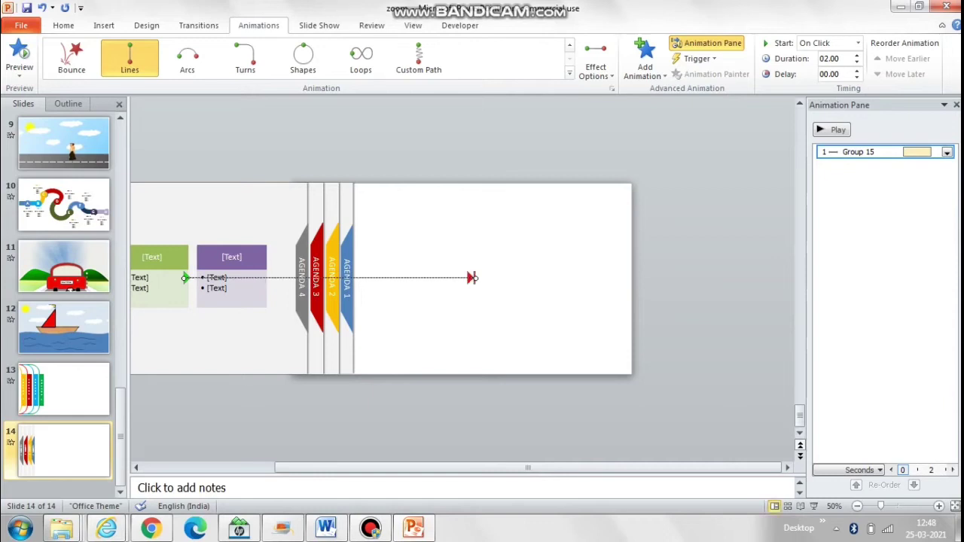
{"action": "left_click", "coordinate": [833, 130]}
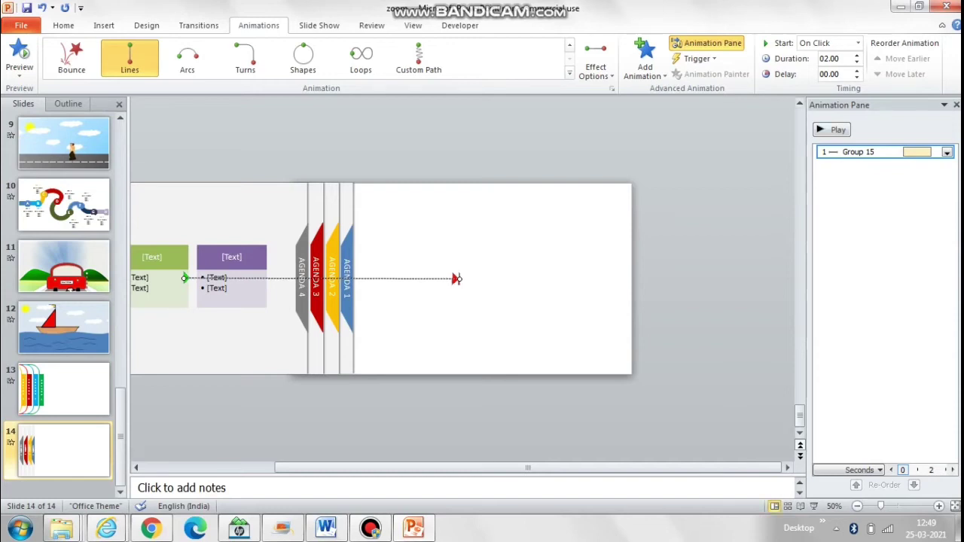
{"action": "left_click", "coordinate": [833, 129]}
Step: Set a trigger so the AGENDA 1 group's rightward motion path starts on click of Group 15
{"action": "left_click", "coordinate": [946, 152]}
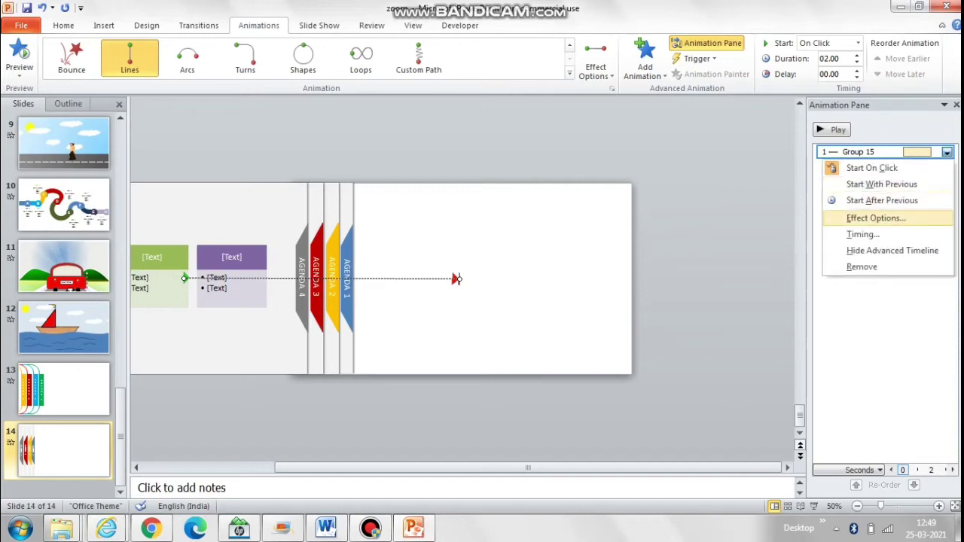
{"action": "left_click", "coordinate": [873, 220]}
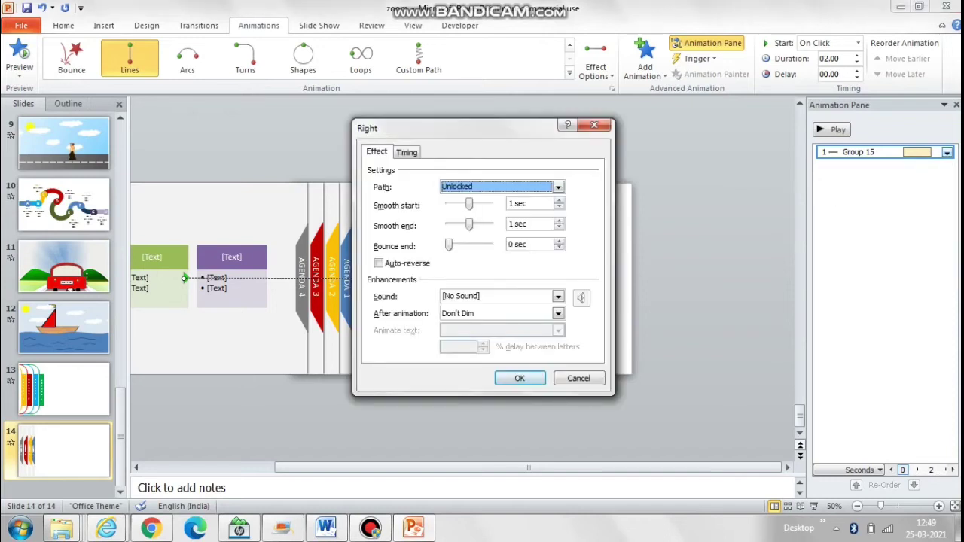
{"action": "key", "text": "ctrl+Tab"}
{"action": "key", "text": "alt+t"}
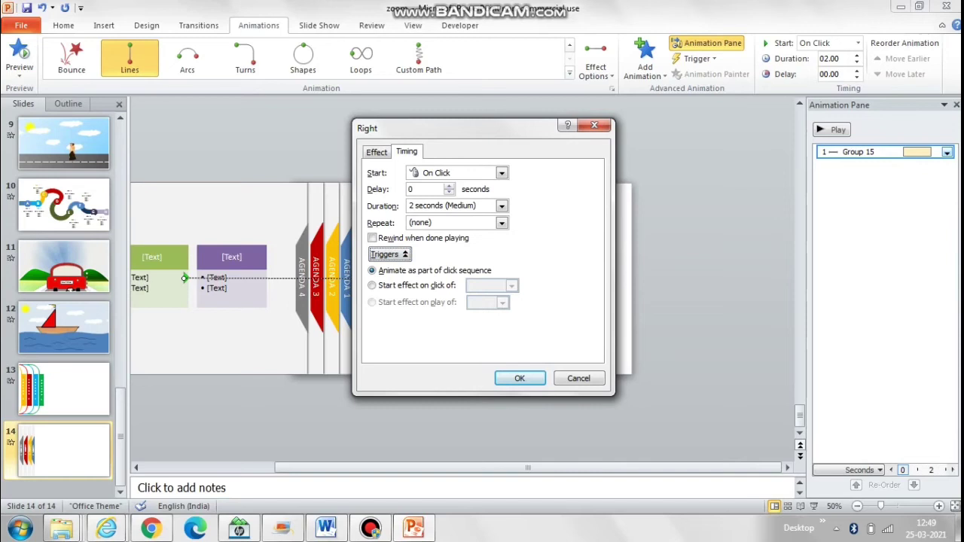
{"action": "key", "text": "alt+c"}
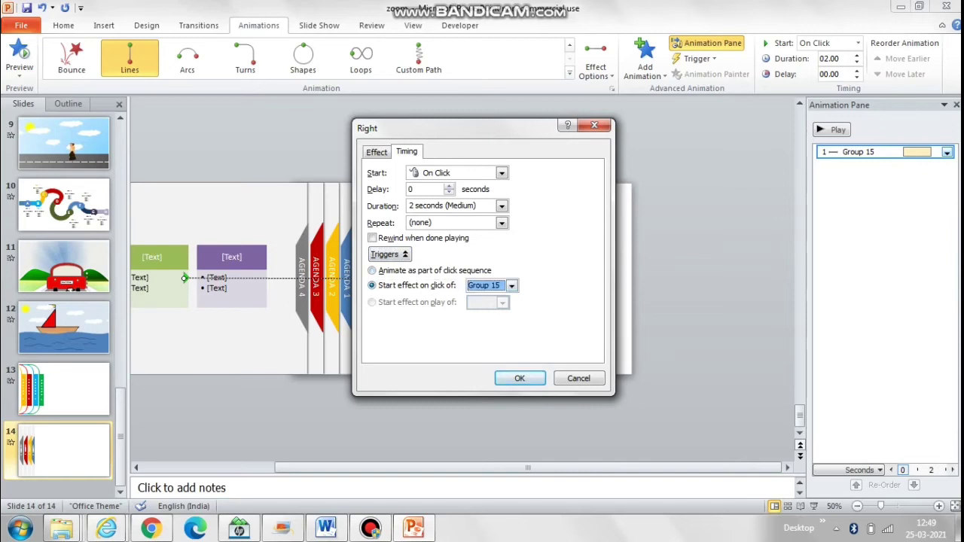
{"action": "key", "text": "Return"}
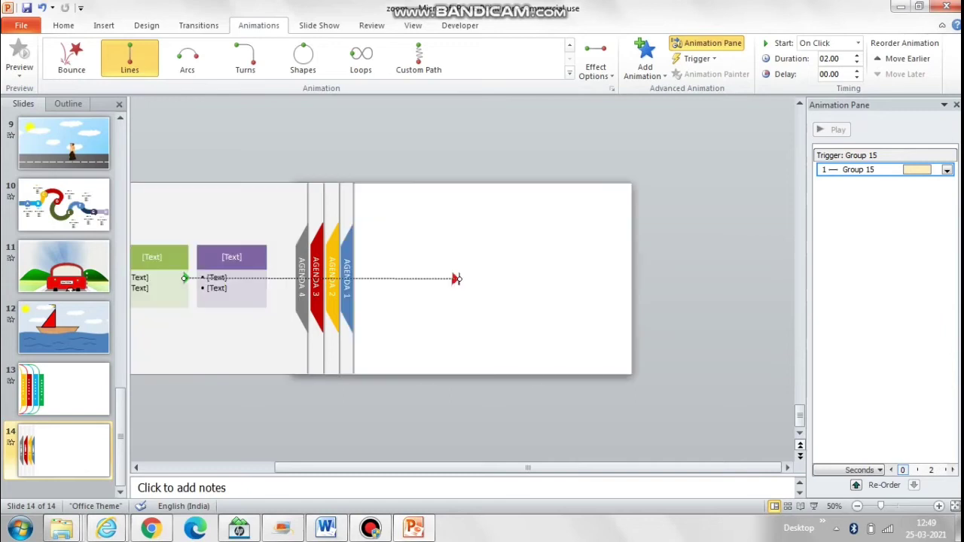
Step: Add a second Lines motion path to the AGENDA 1 group, directed Left from the first path's end back to its start
{"action": "left_click", "coordinate": [645, 60]}
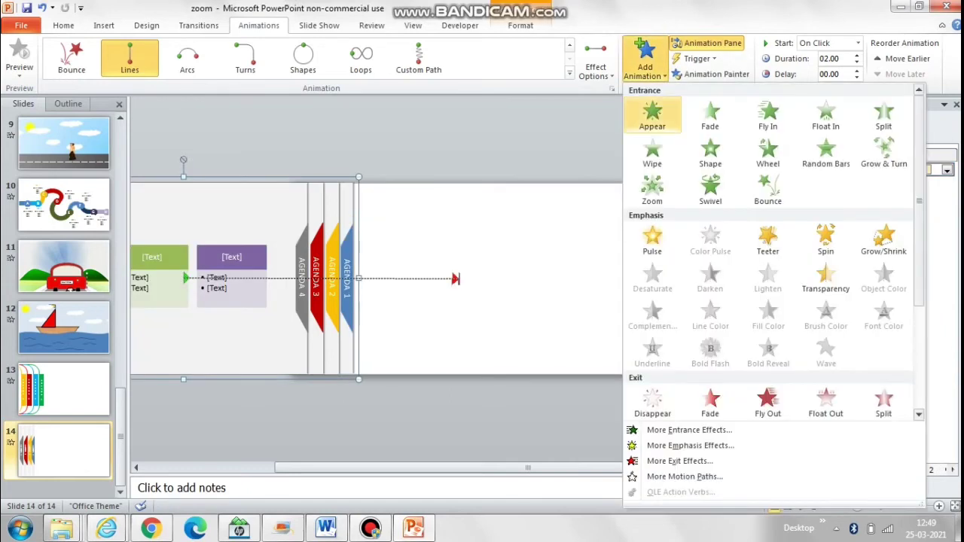
{"action": "scroll", "coordinate": [769, 301], "scroll_direction": "down", "scroll_amount": 5}
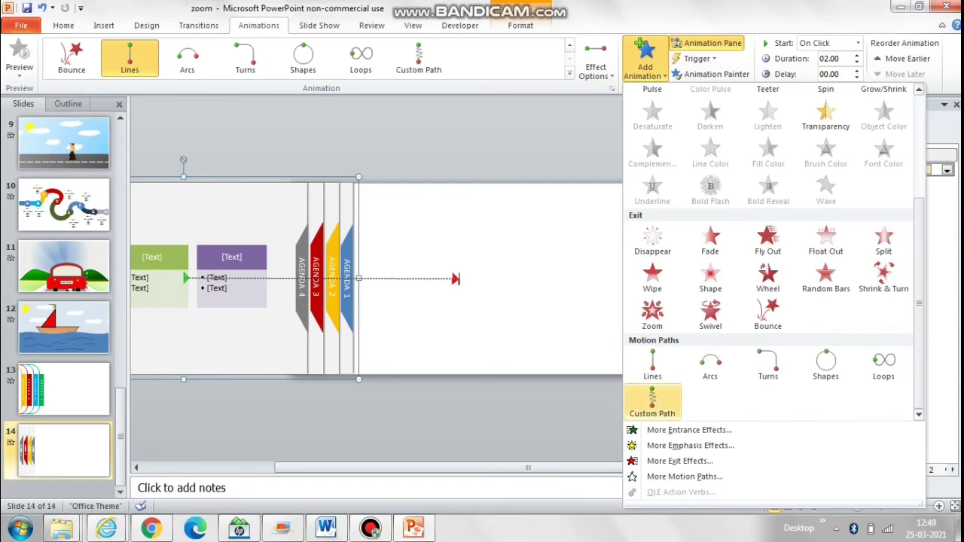
{"action": "left_click", "coordinate": [643, 370]}
{"action": "left_click", "coordinate": [595, 60]}
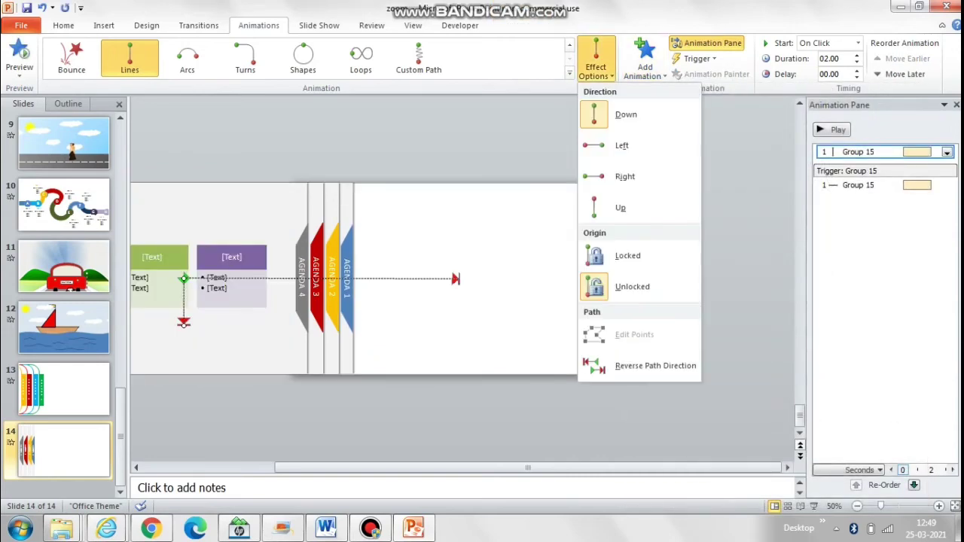
{"action": "left_click", "coordinate": [624, 144]}
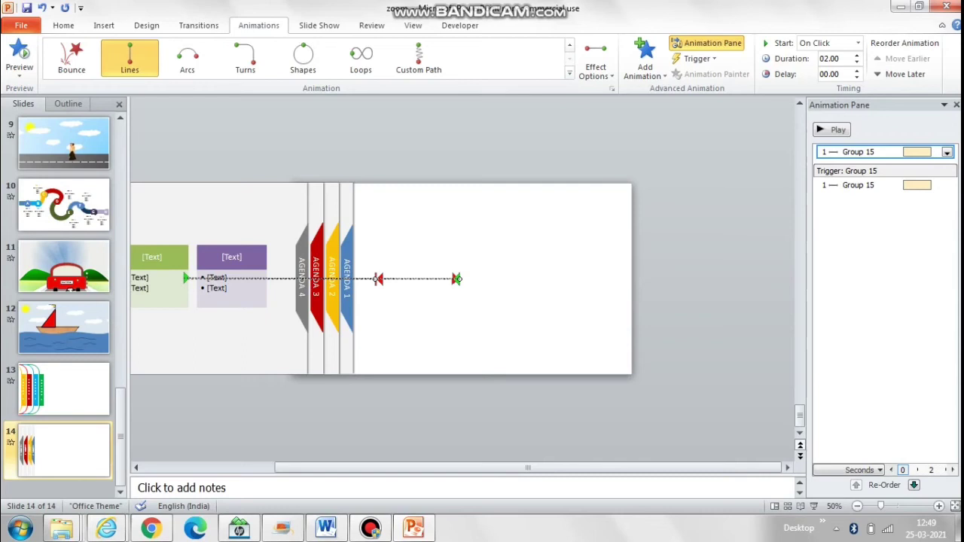
{"action": "left_click_drag", "start_coordinate": [378, 279], "coordinate": [191, 279]}
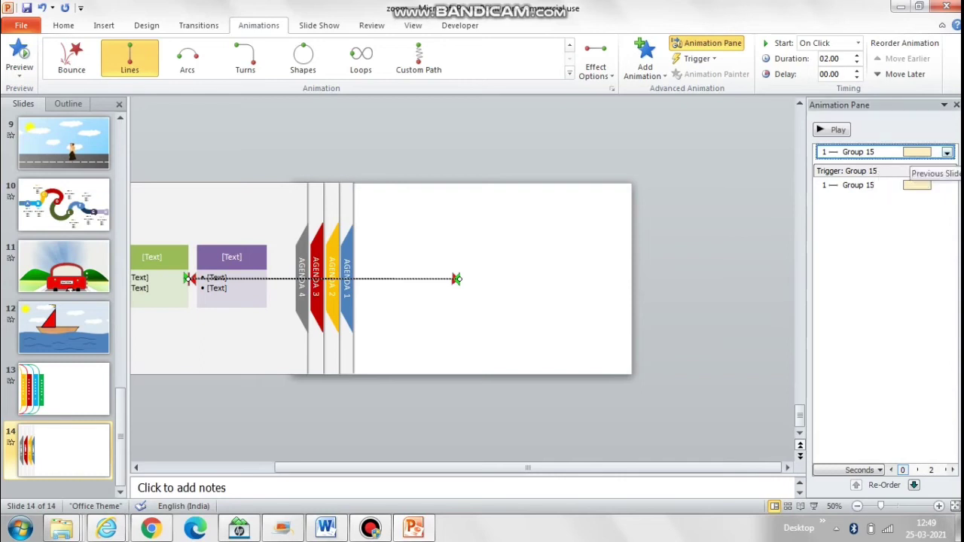
Step: Set a trigger so the AGENDA 1 group's leftward motion path also starts on click of Group 15
{"action": "left_click", "coordinate": [946, 153]}
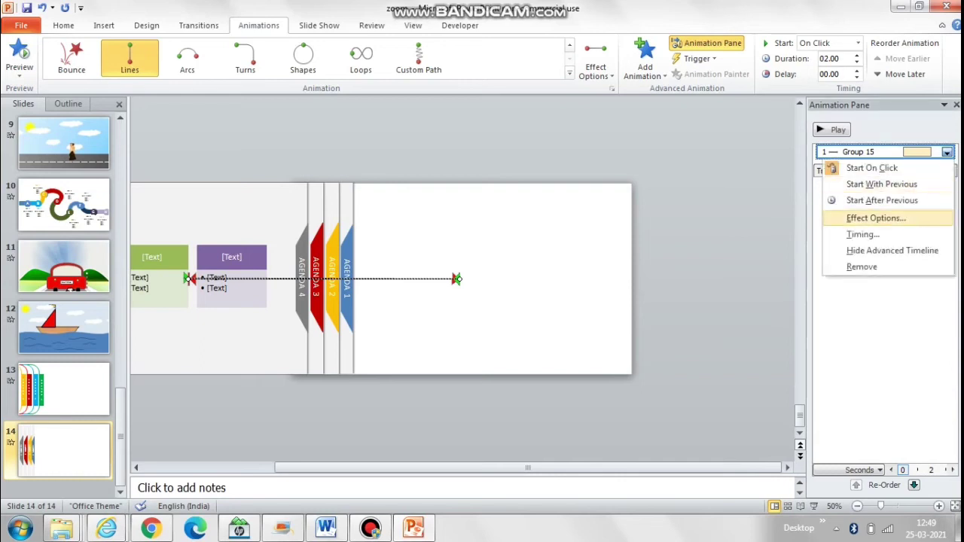
{"action": "left_click", "coordinate": [858, 218]}
{"action": "key", "text": "ctrl+Tab"}
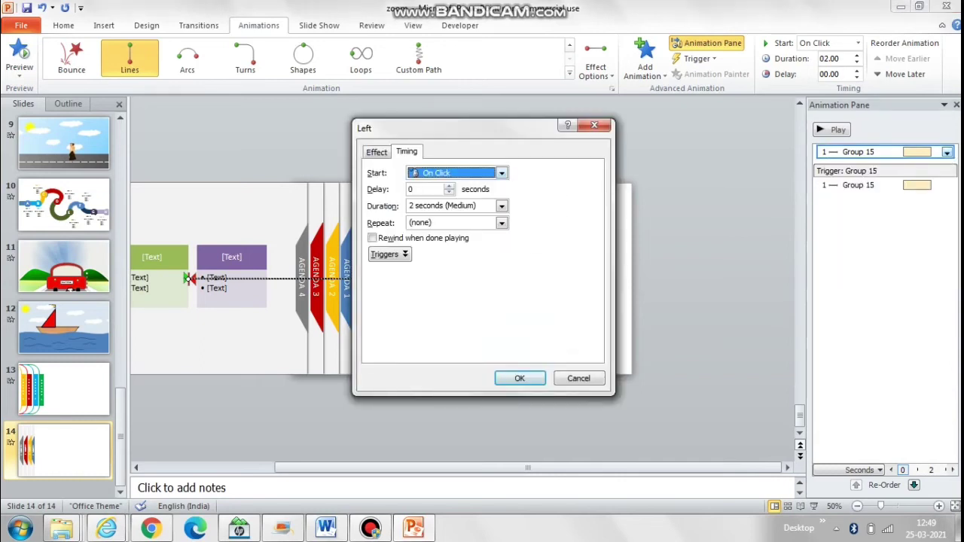
{"action": "key", "text": "alt+t"}
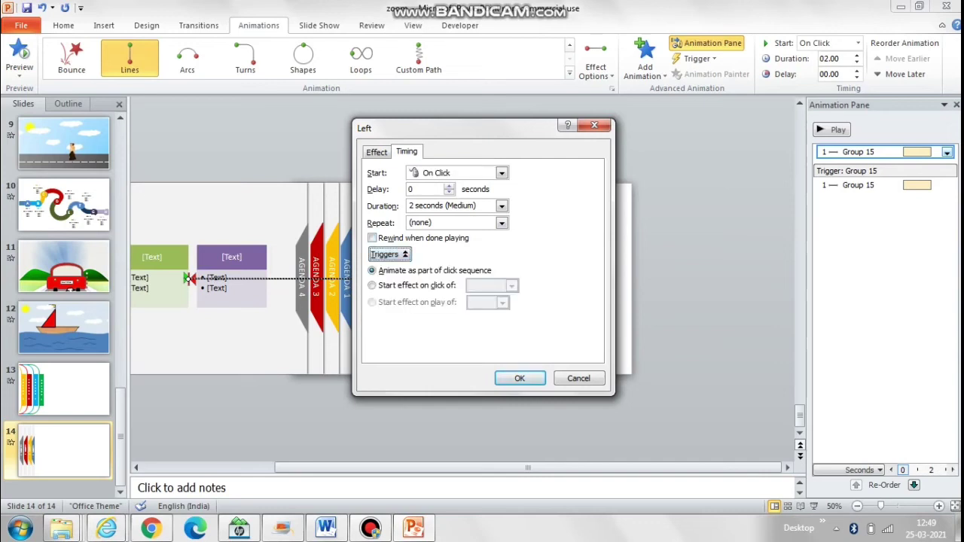
{"action": "key", "text": "alt+c"}
{"action": "key", "text": "Return"}
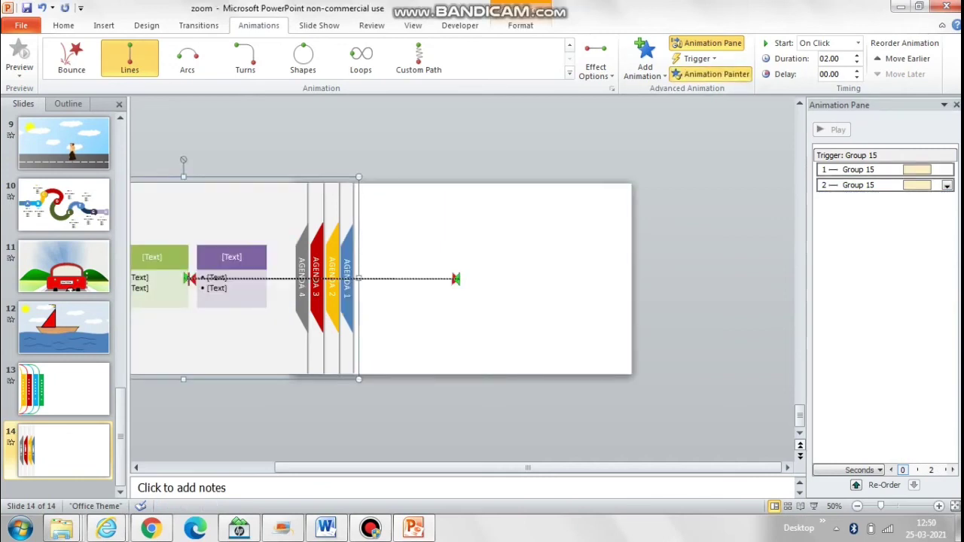
Step: Copy the AGENDA 1 group's triggered motion paths to the AGENDA 2 and AGENDA 3 groups, and start copying them for AGENDA 4
{"action": "left_click", "coordinate": [158, 286]}
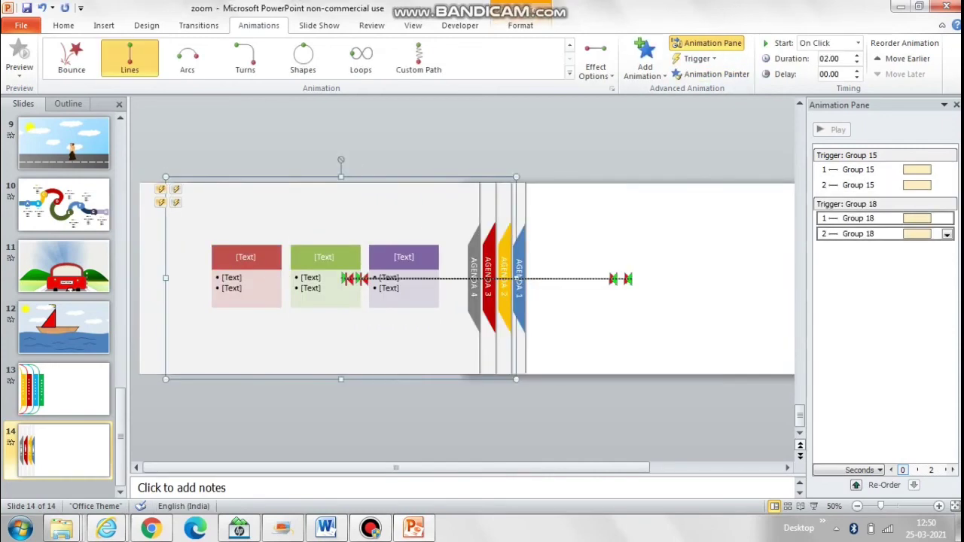
{"action": "key", "text": "alt+shift+c"}
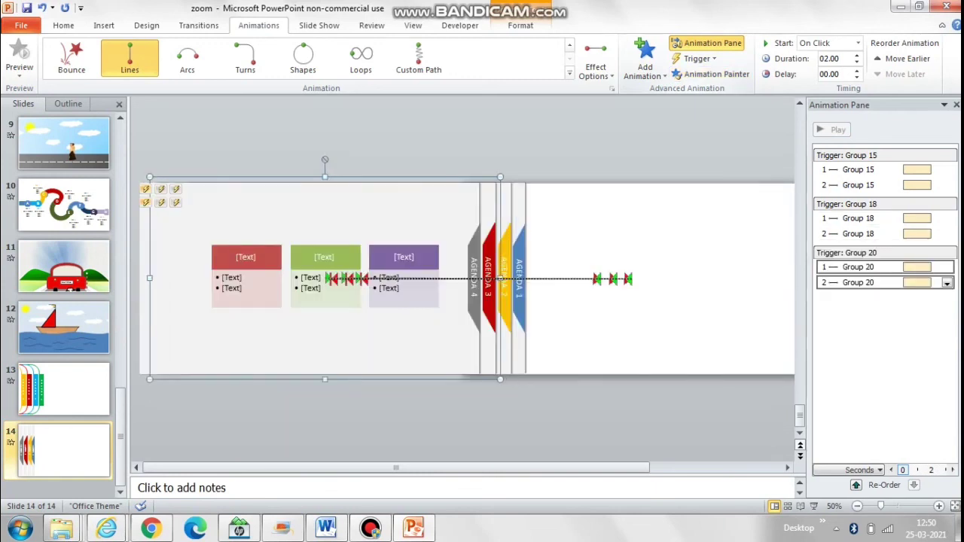
{"action": "key", "text": "alt+shift+c"}
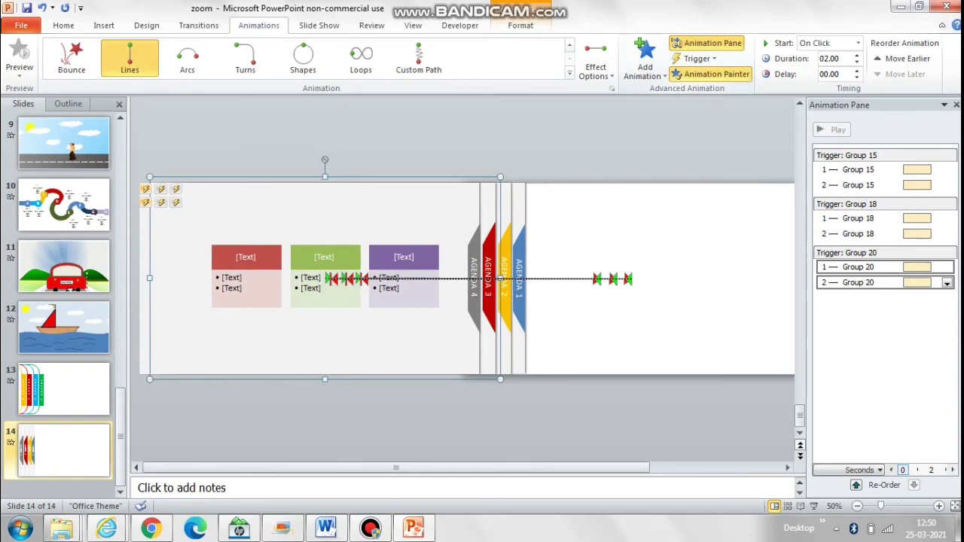